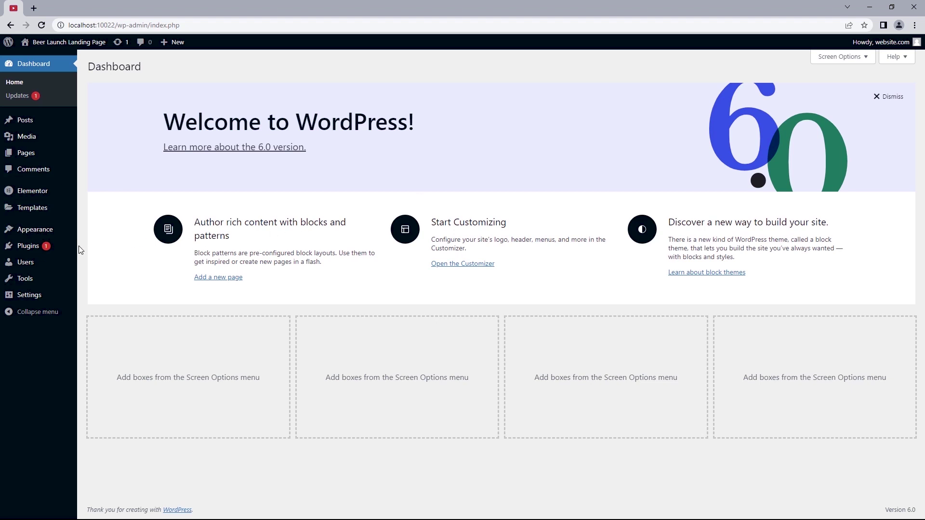
- Search plugins for 'Insert Header and Footer', then install and activate WPBeginner's Insert Headers and Footers
mouse_move(76, 248)
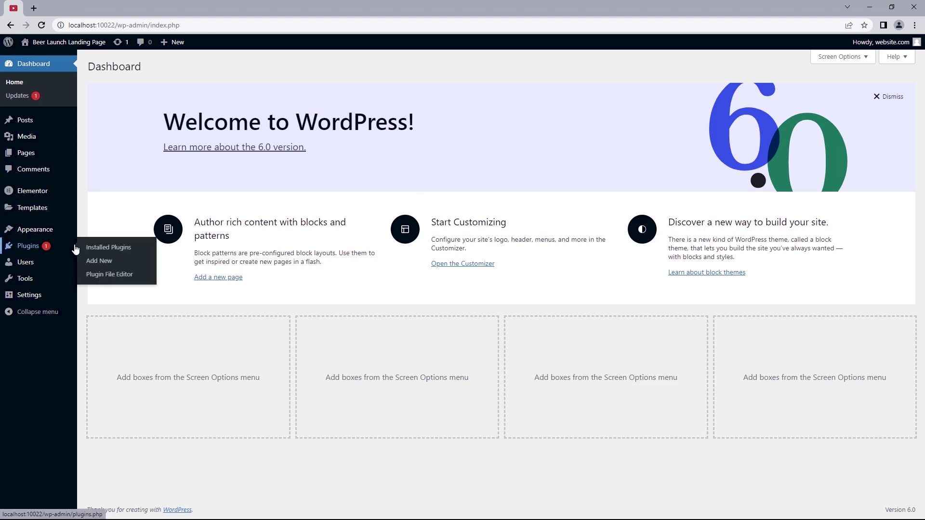
left_click(94, 262)
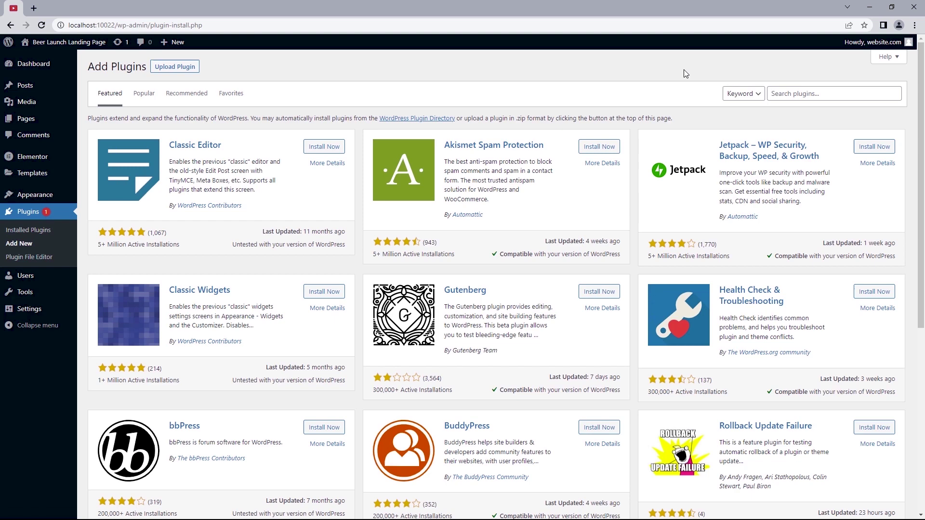
left_click(784, 92)
type("Insert Head")
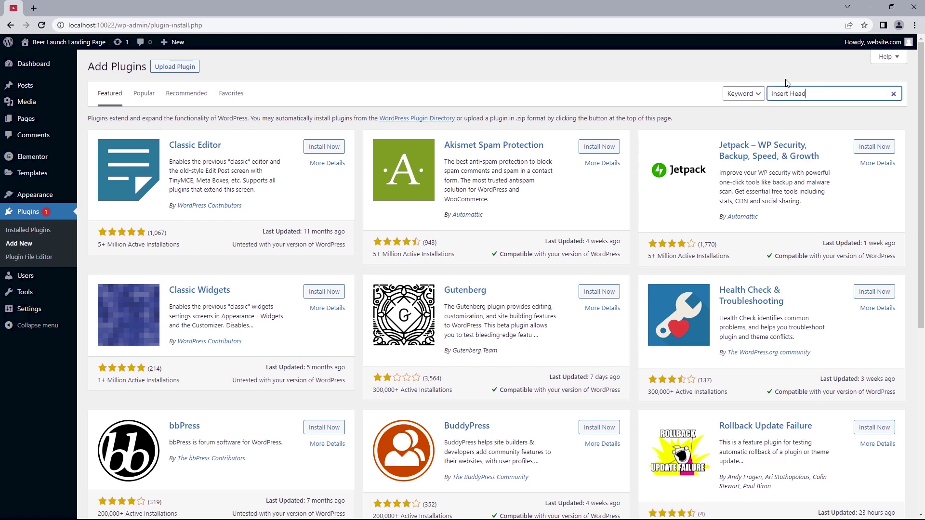
type("er and Footer")
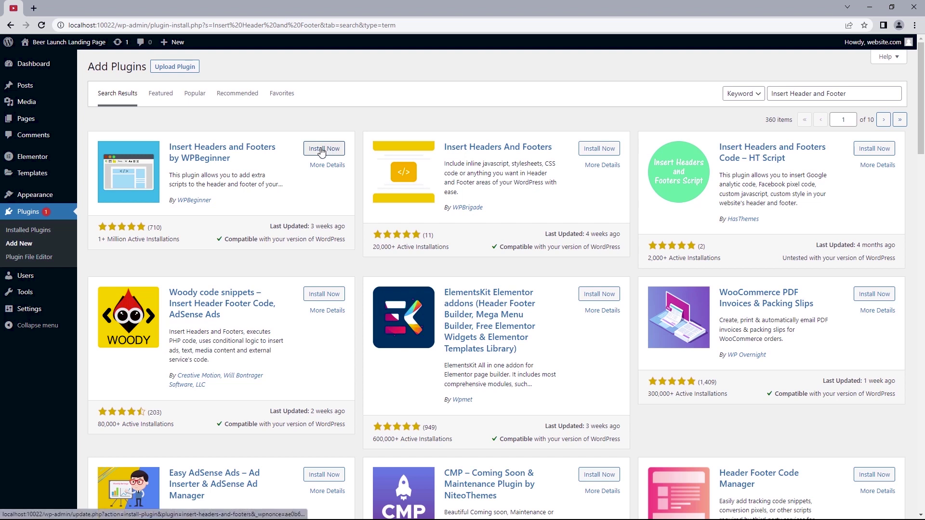
left_click(322, 150)
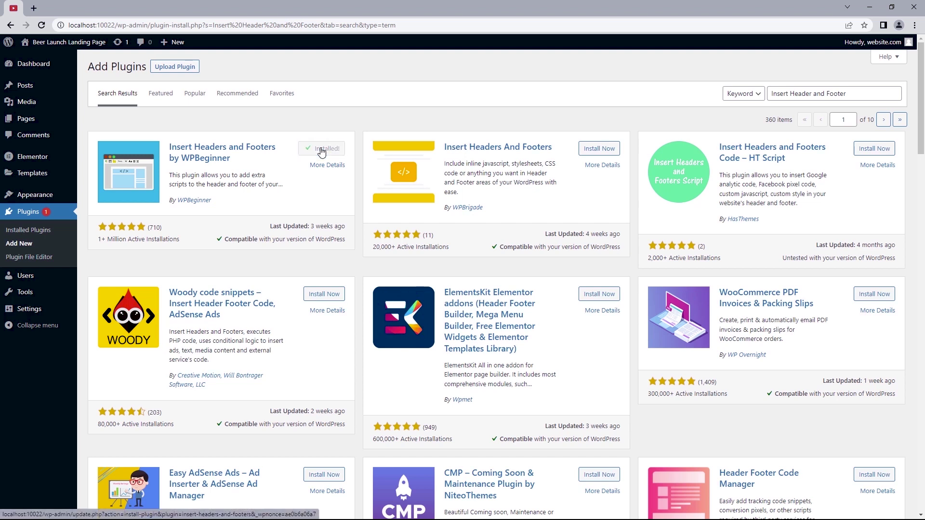
left_click(322, 150)
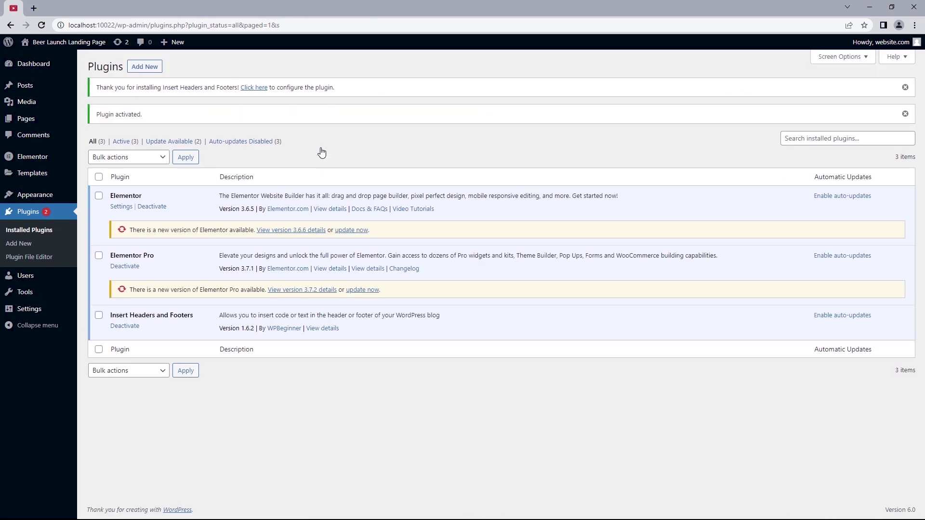
- Open Settings > Insert Headers and Footers and highlight the Scripts in Header and Footer boxes
mouse_move(46, 309)
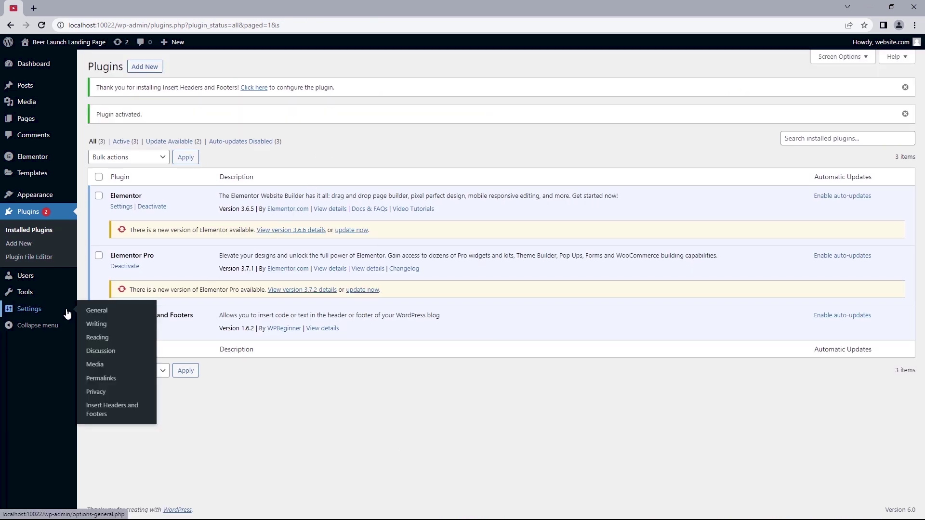
left_click(98, 415)
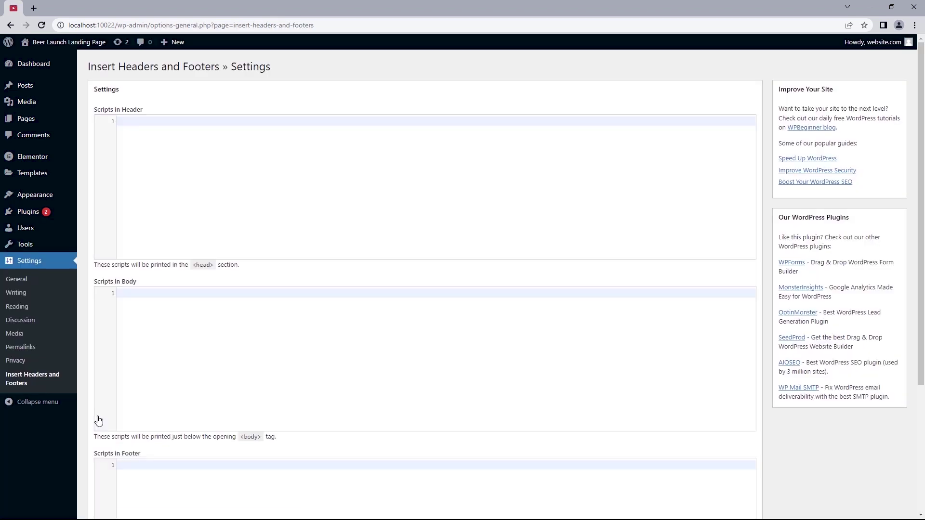
left_click_drag(92, 114, 149, 114)
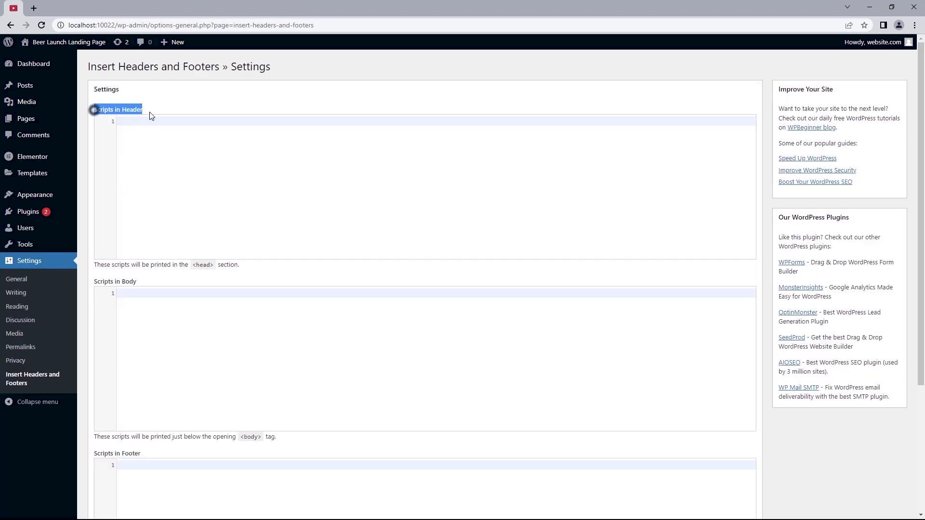
left_click_drag(93, 454, 140, 453)
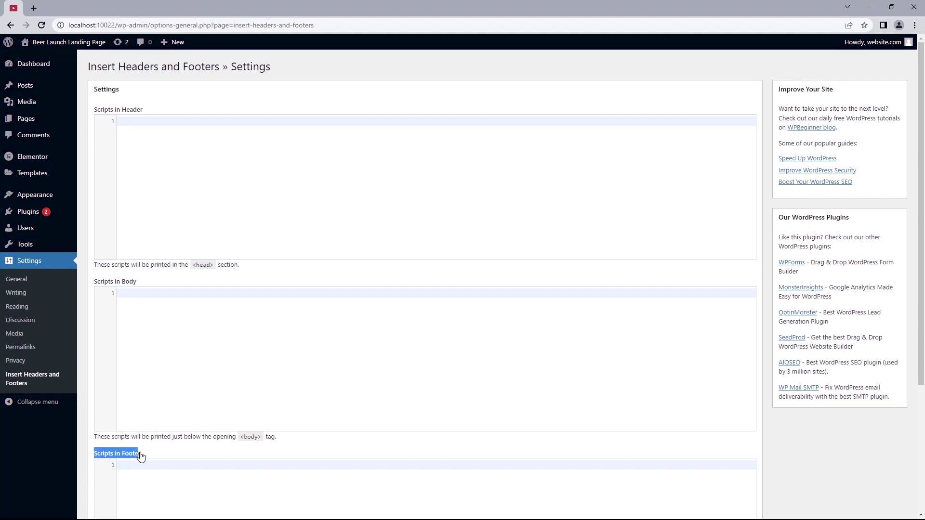
- Open Elementor's Custom Code page in a new browser tab and pin that tab
mouse_move(62, 162)
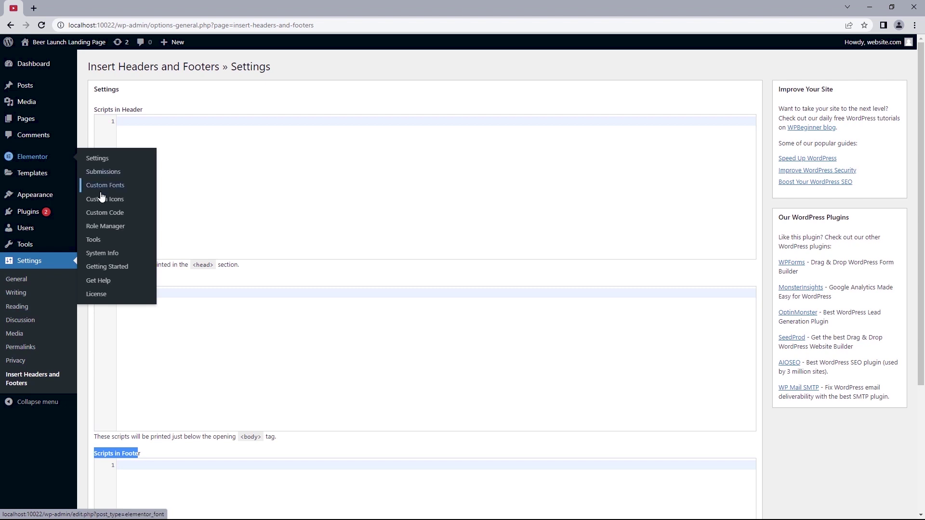
right_click(106, 215)
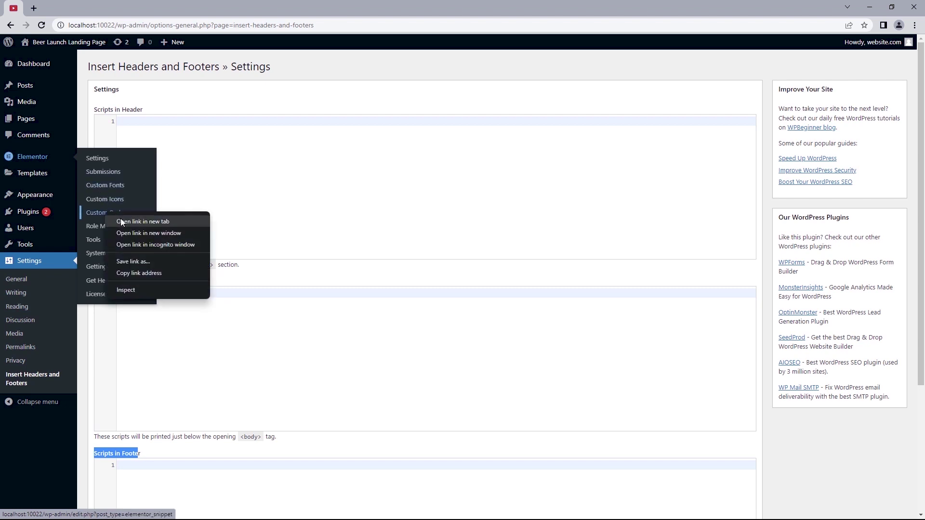
left_click(120, 219)
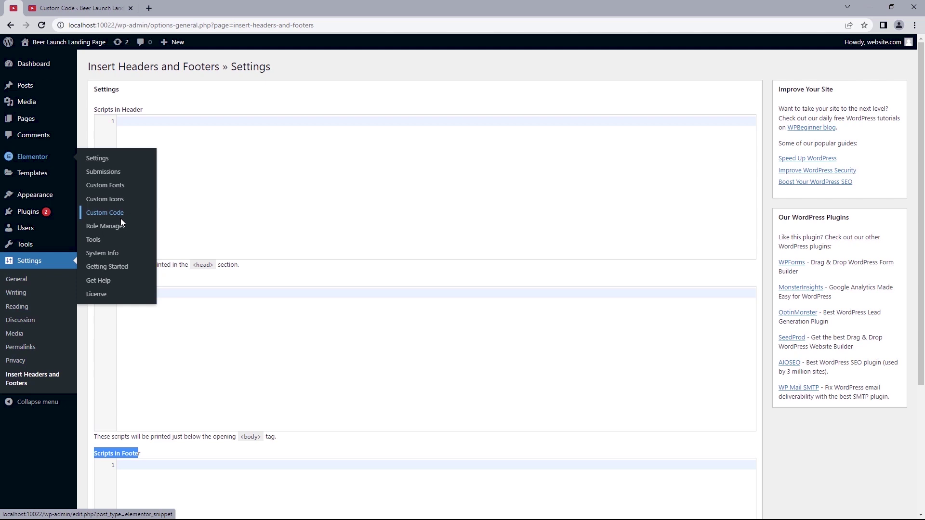
left_click(83, 15)
right_click(84, 14)
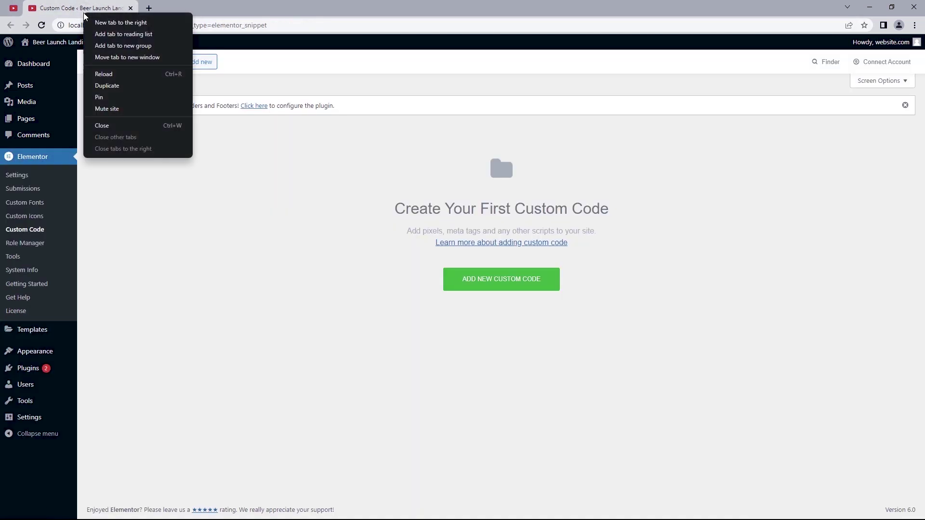
left_click(98, 95)
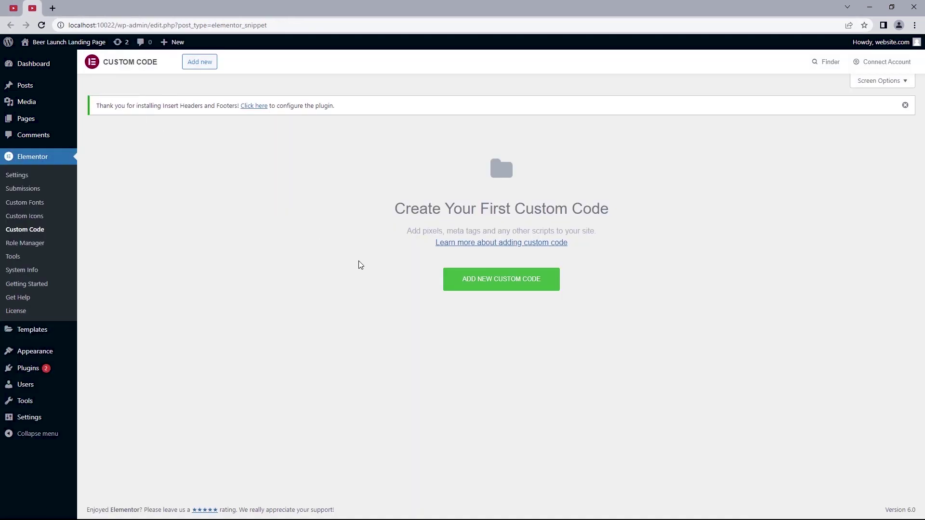
- Add a new custom code snippet titled MagicMouse.Js with its location kept at <head>
left_click(506, 286)
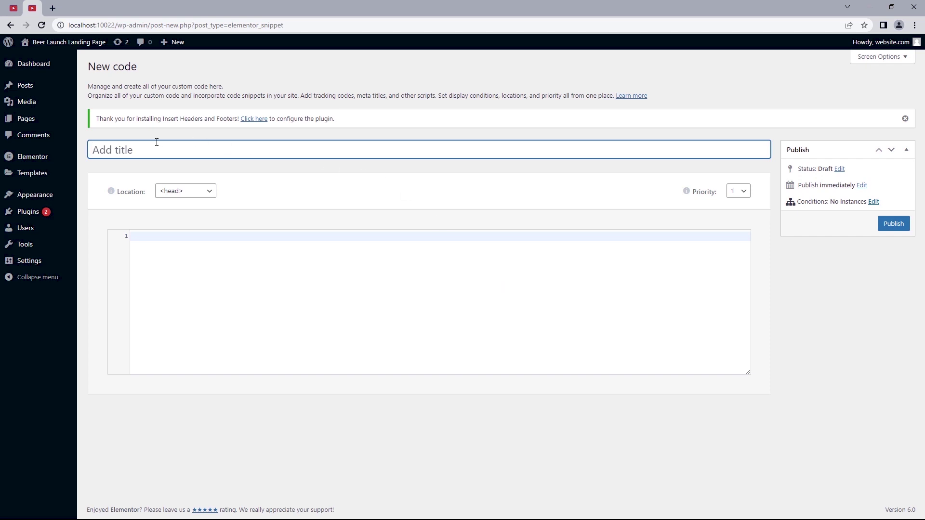
type("MagicMouse.Js")
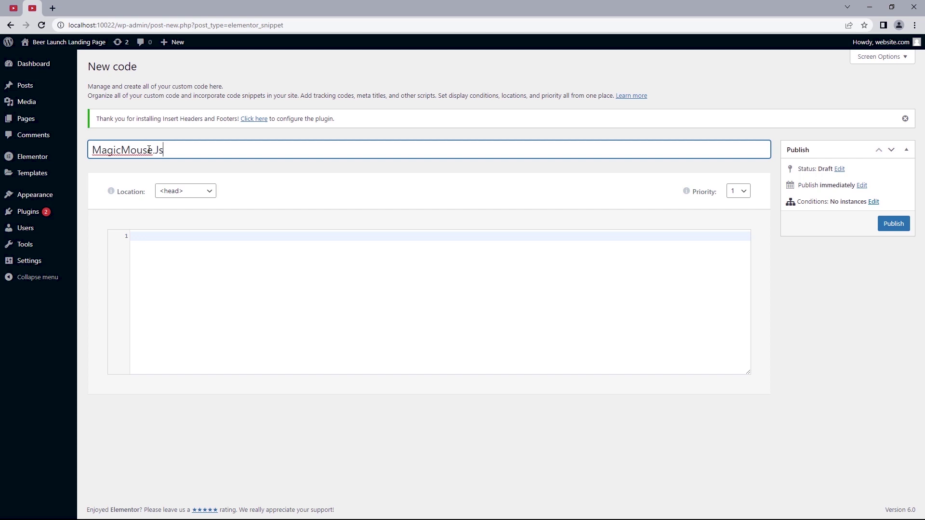
left_click(182, 191)
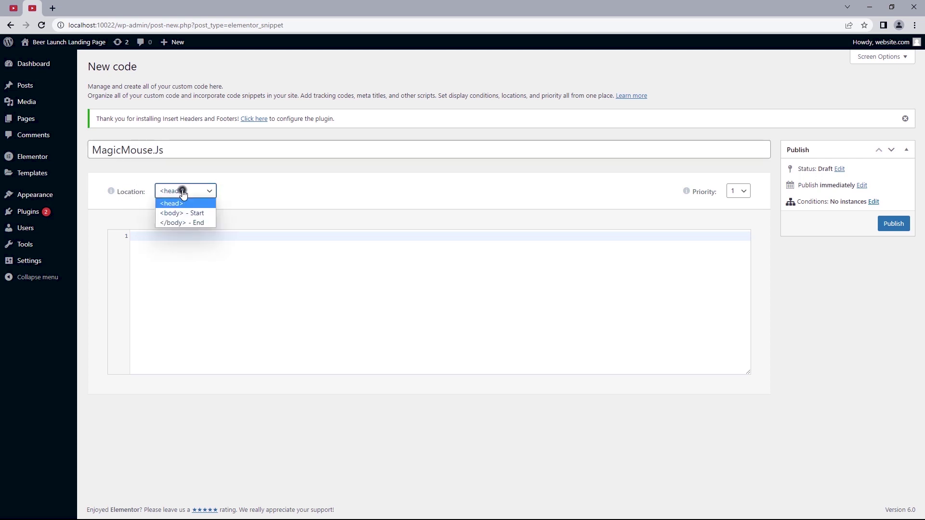
left_click(185, 203)
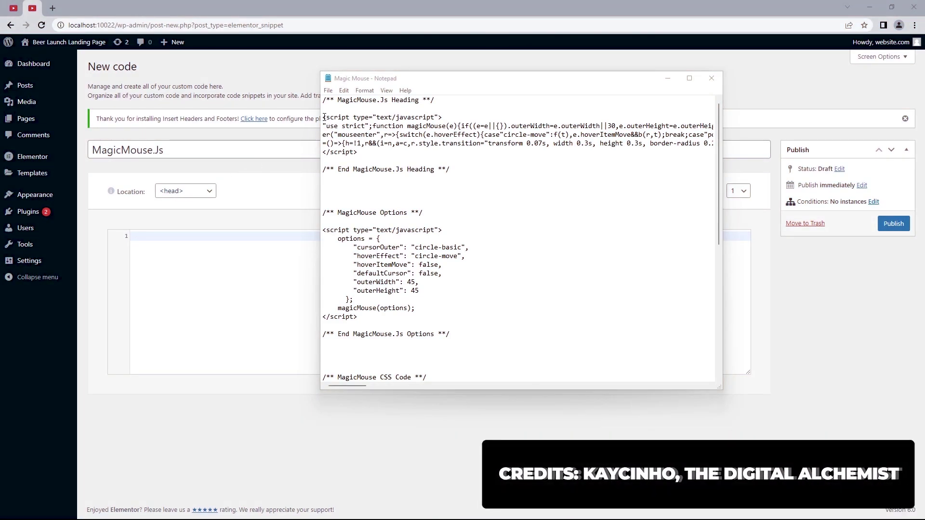
- Copy the MagicMouse.js heading script from Notepad into the snippet's code box and publish
left_click_drag(323, 117, 361, 153)
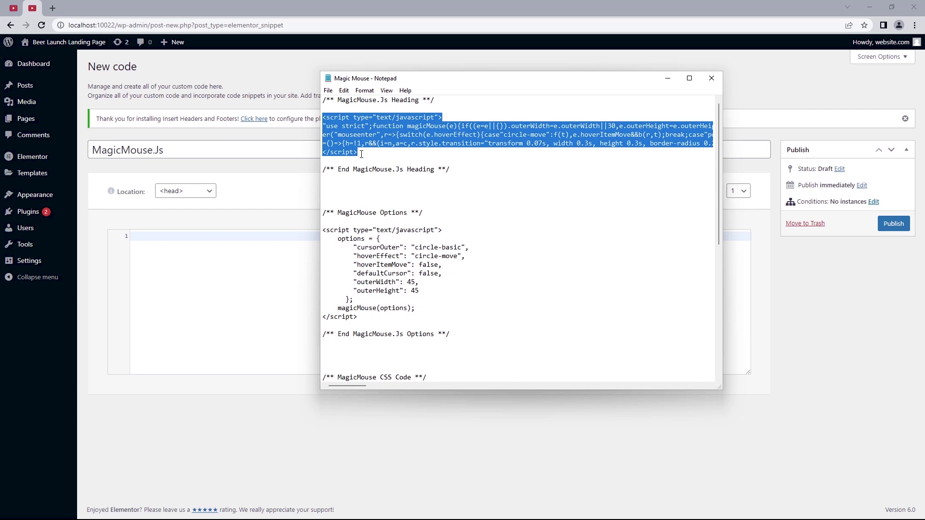
right_click(362, 135)
left_click(380, 158)
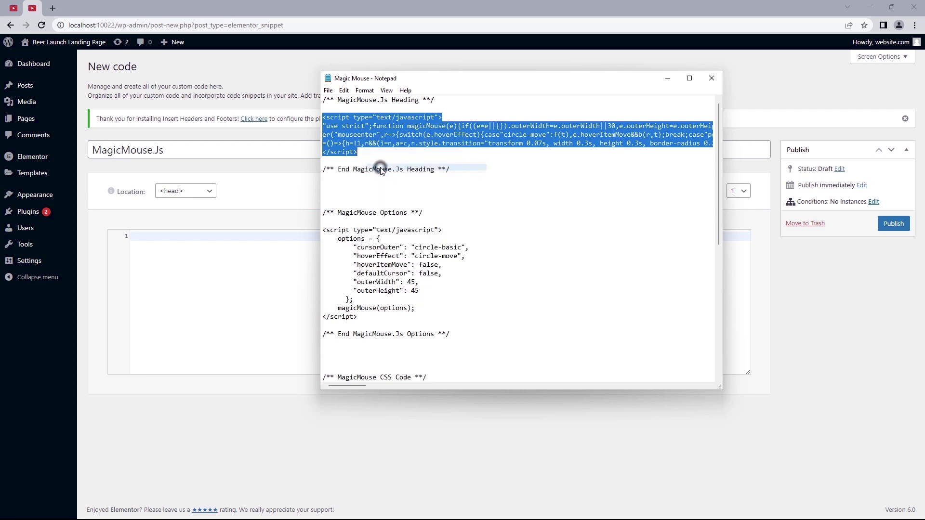
right_click(146, 237)
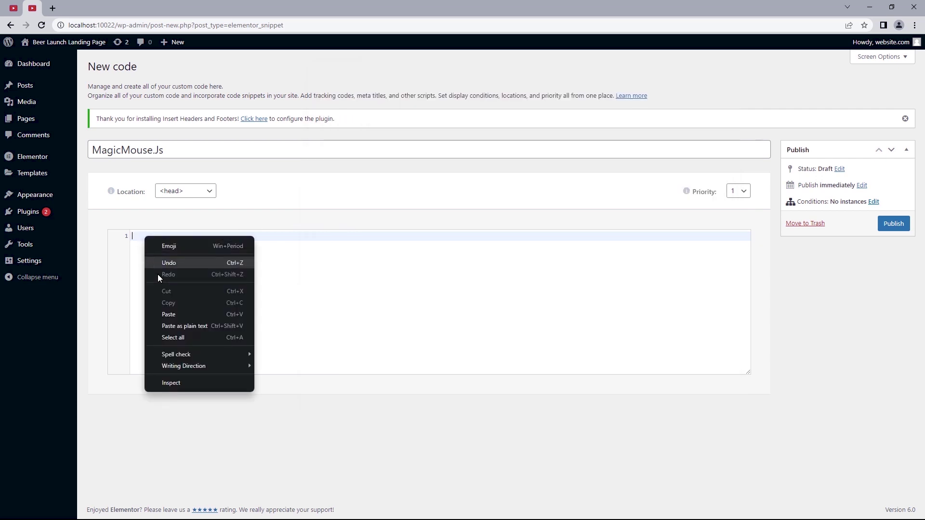
left_click(168, 314)
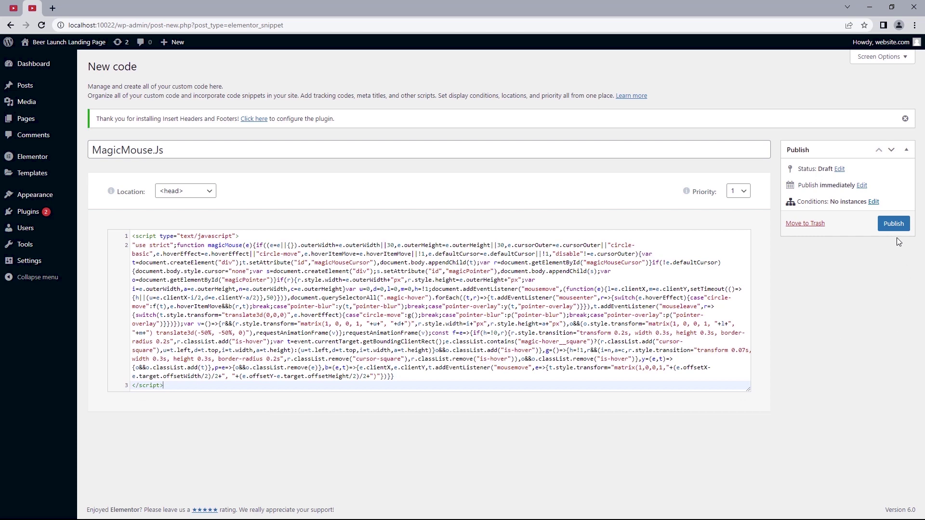
left_click(893, 225)
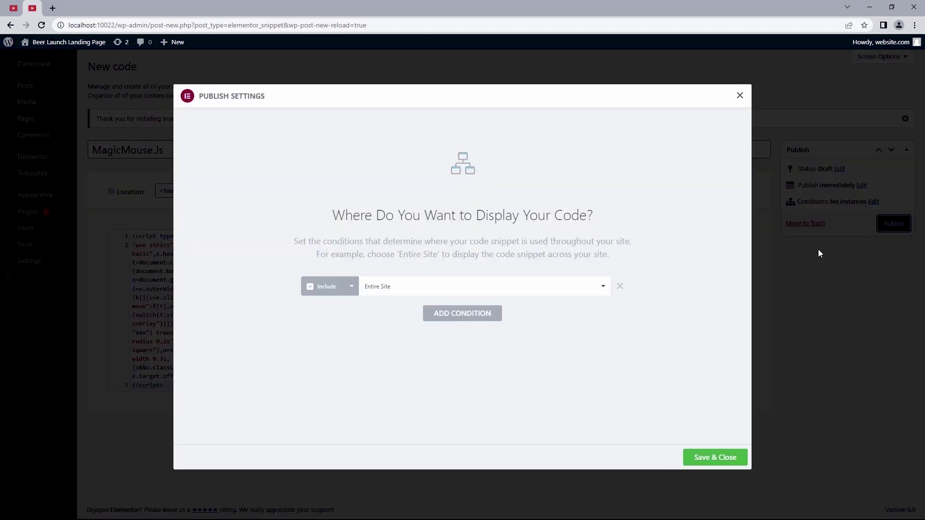
- Set the MagicMouse.Js display condition to Include Entire Site and save the conditions
left_click(324, 294)
left_click(325, 294)
left_click(403, 287)
left_click(391, 315)
left_click(513, 288)
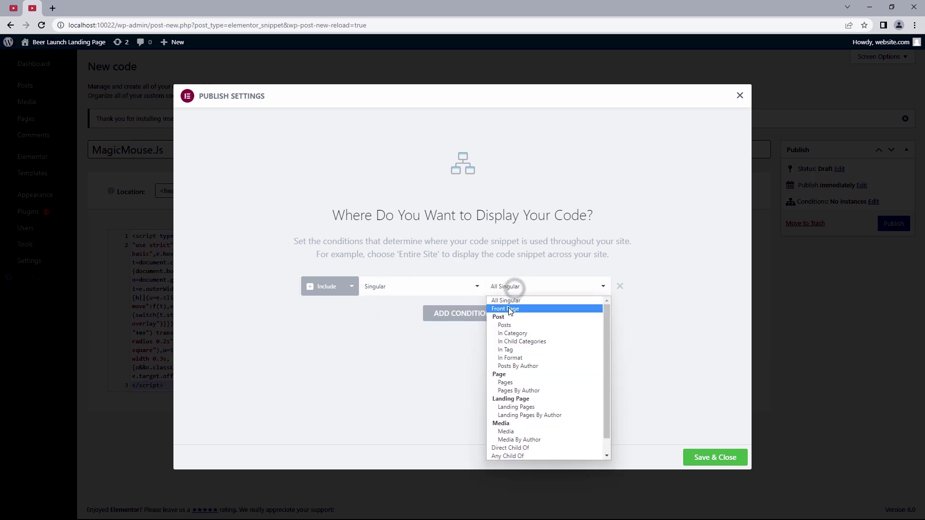
left_click(509, 308)
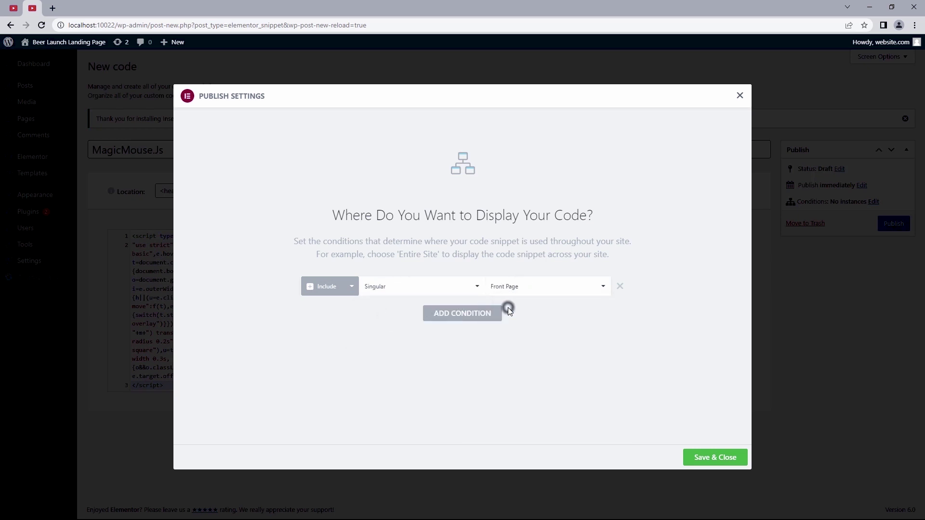
left_click(441, 292)
left_click(417, 301)
left_click(706, 459)
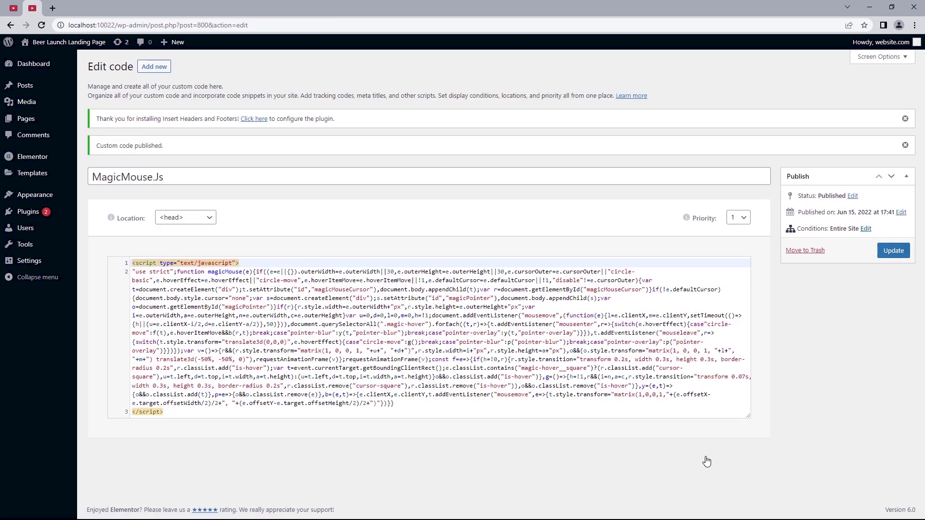
- Add a new snippet titled 'MagicMouse.Js Option' with location </body> - End
left_click(153, 68)
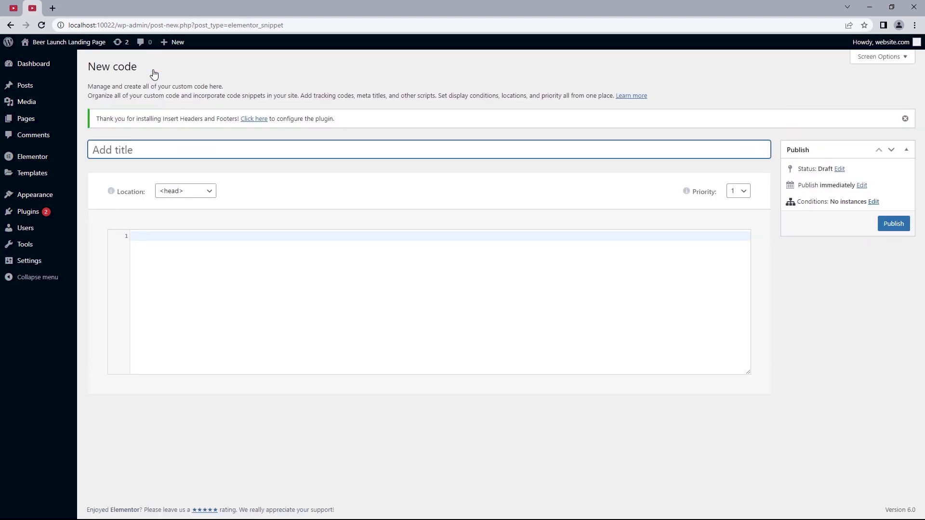
left_click(185, 149)
type("MagicMouse.Js Options")
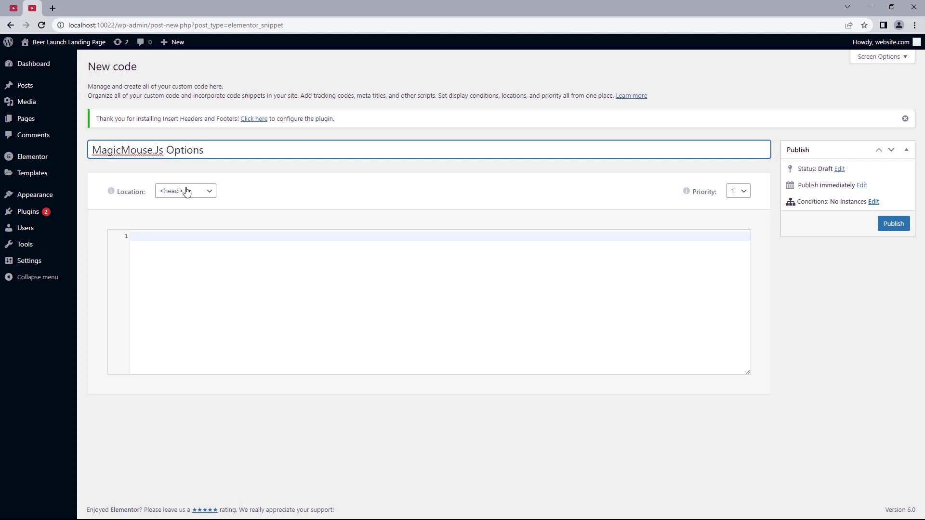
left_click(186, 190)
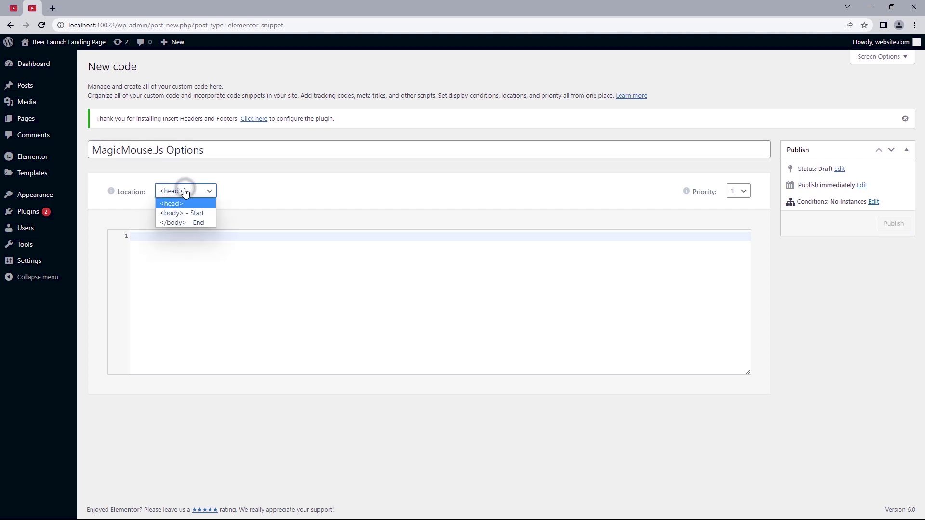
left_click(186, 222)
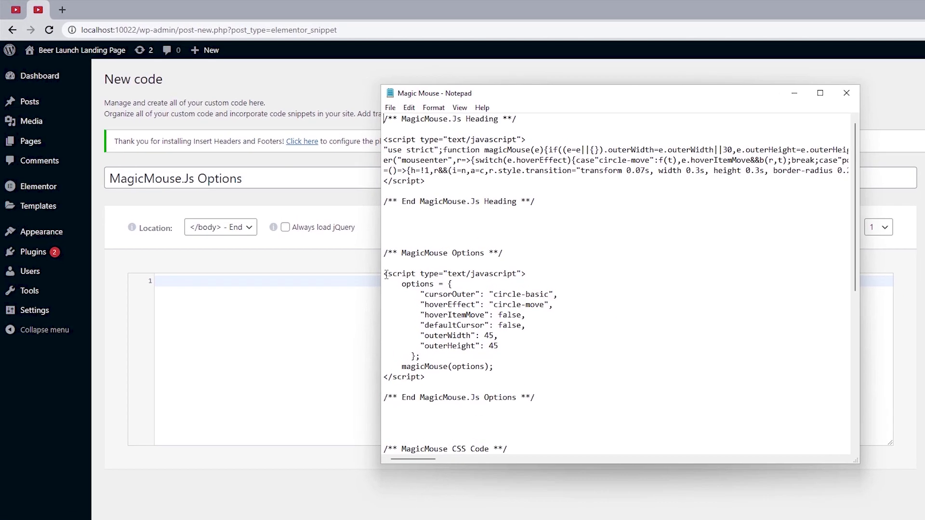
- Copy the cursor options script from Notepad and paste it into the snippet's code editor
left_click_drag(323, 231, 328, 234)
left_click_drag(390, 279, 445, 375)
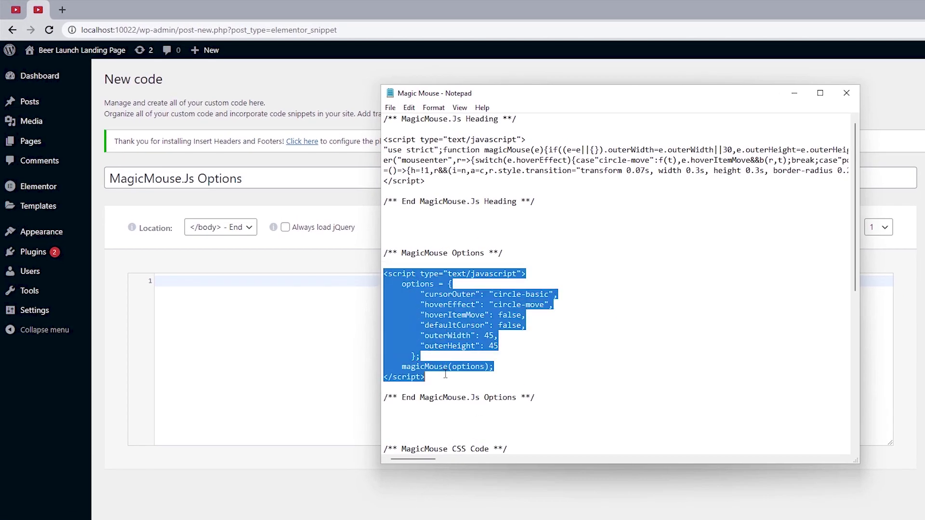
right_click(450, 336)
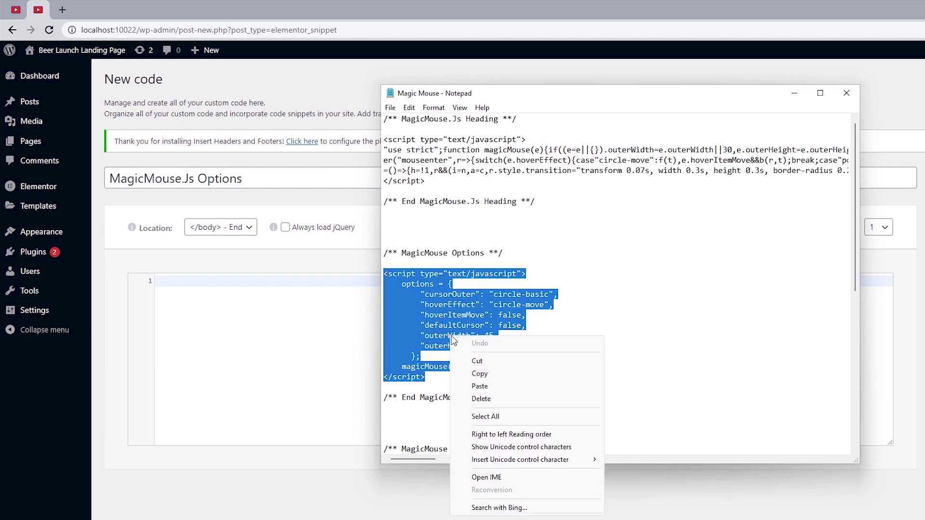
left_click(471, 376)
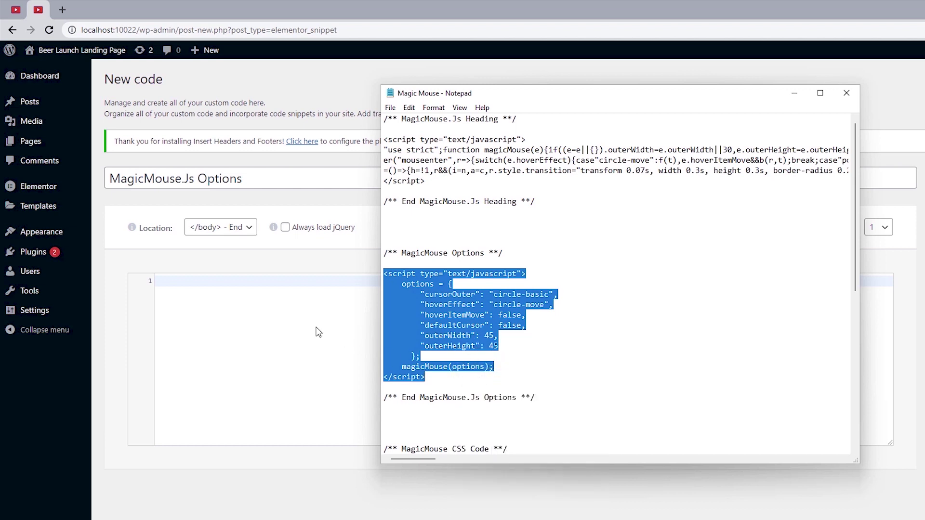
left_click(234, 282)
right_click(235, 281)
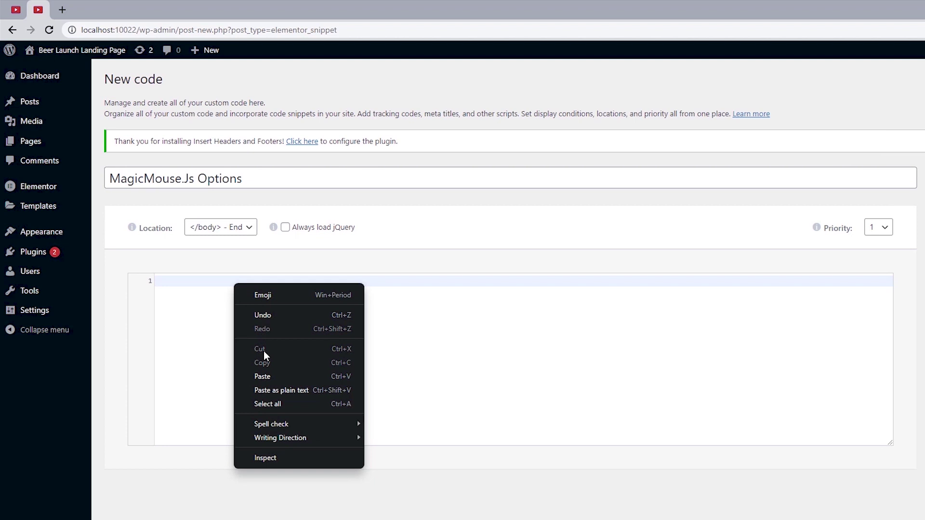
left_click(265, 376)
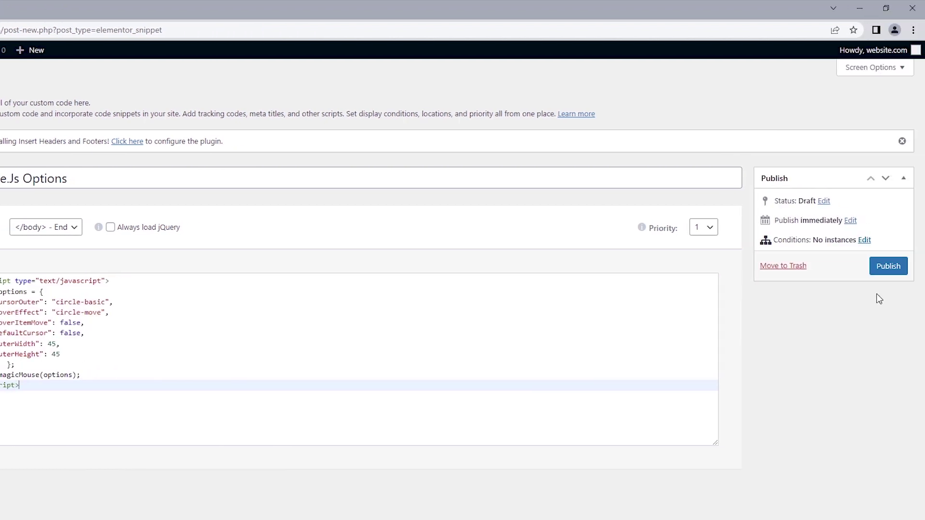
- Publish the options snippet with Entire Site as the display condition and save
left_click(903, 266)
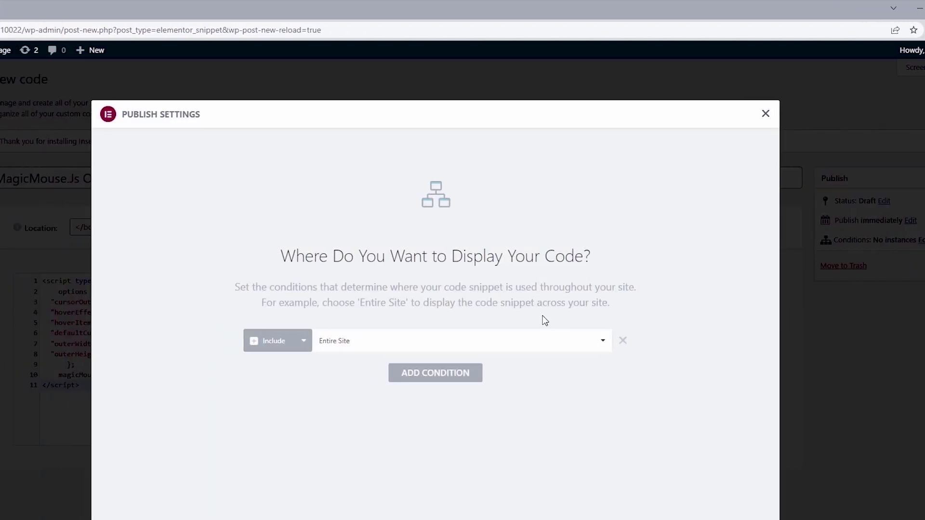
left_click(448, 343)
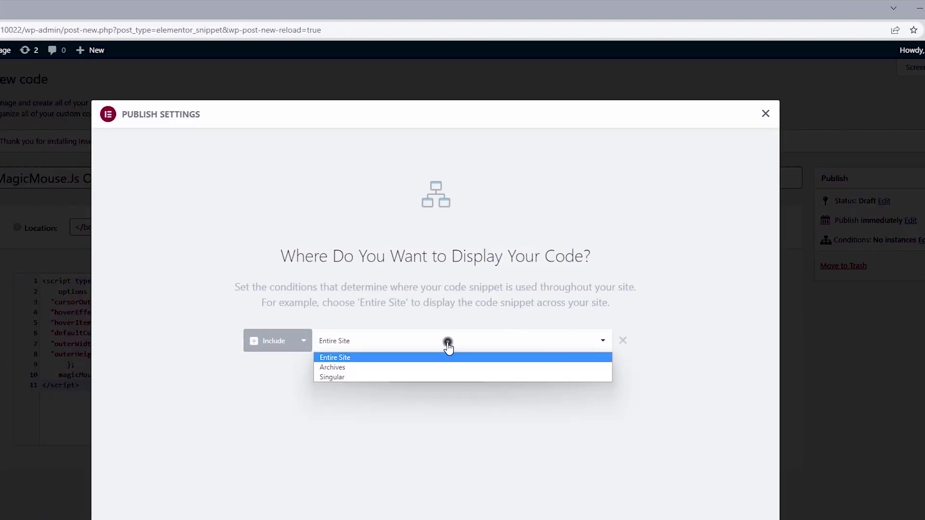
left_click(448, 340)
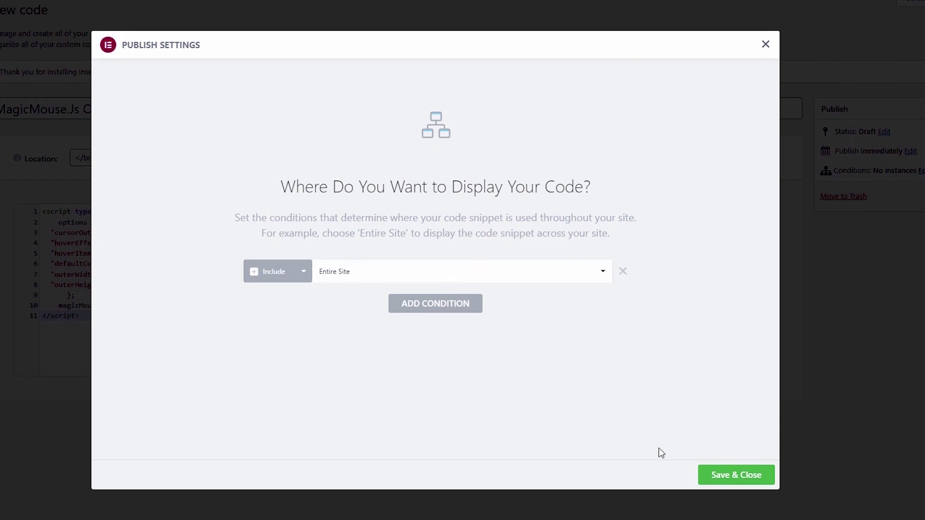
left_click(727, 478)
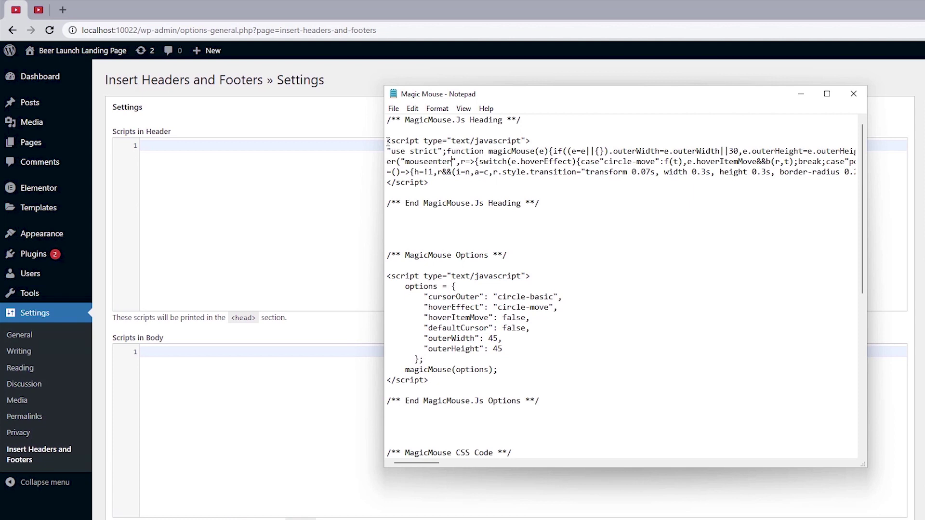
- Copy the first <script> library block from Notepad into the Scripts in Header box
left_click_drag(388, 140, 437, 182)
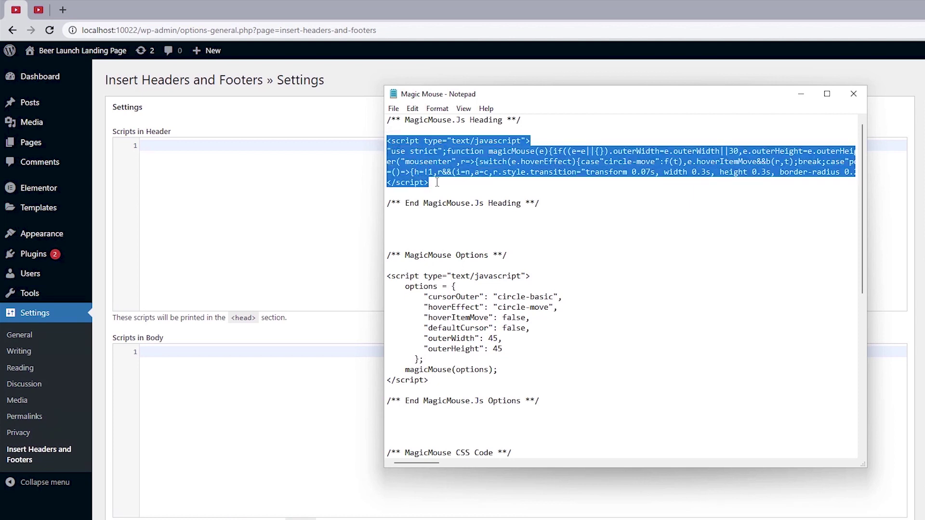
right_click(440, 167)
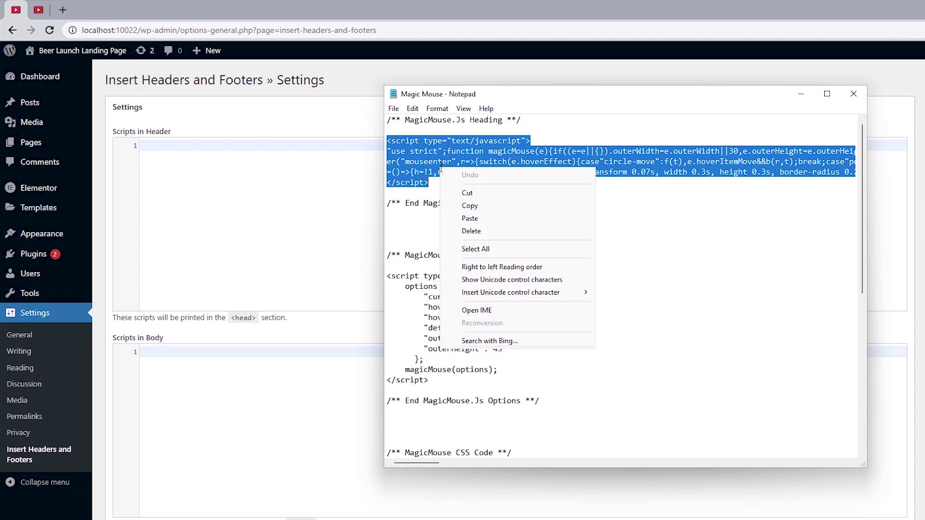
left_click(465, 204)
left_click(181, 144)
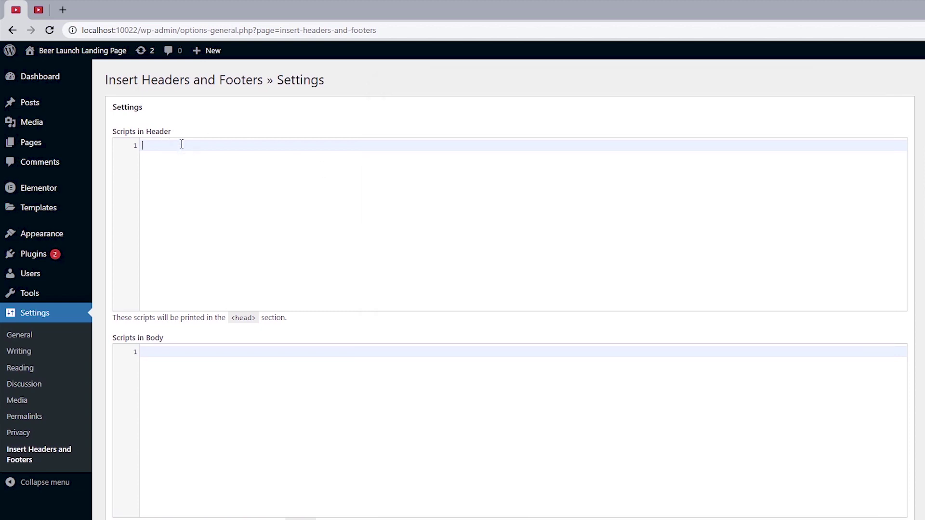
right_click(182, 146)
left_click(226, 236)
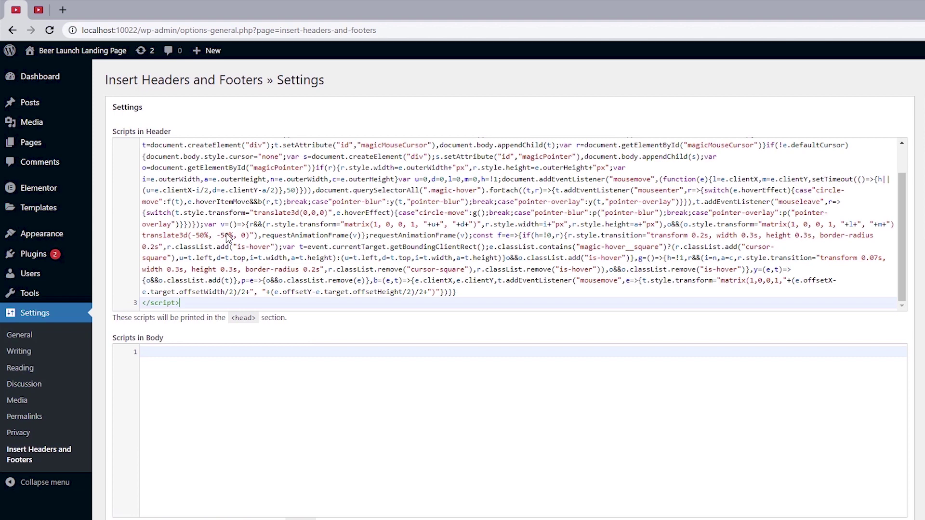
key("alt+Tab")
- Paste the magicMouse options script into Scripts in Footer and save the settings
left_click_drag(387, 275, 443, 380)
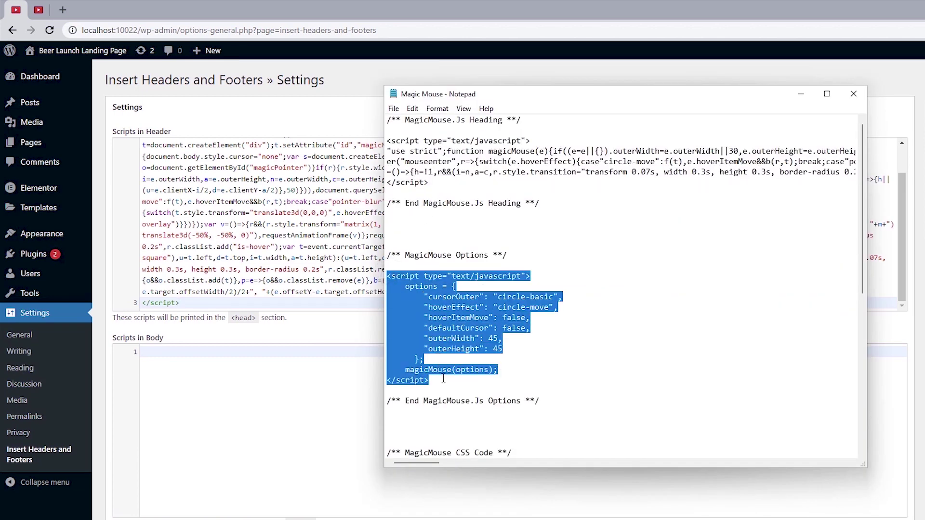
right_click(456, 350)
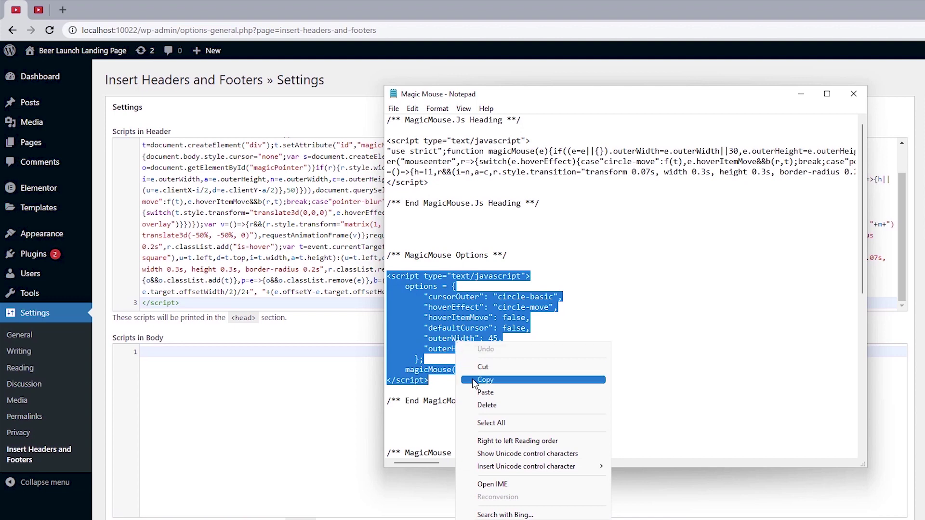
left_click(473, 380)
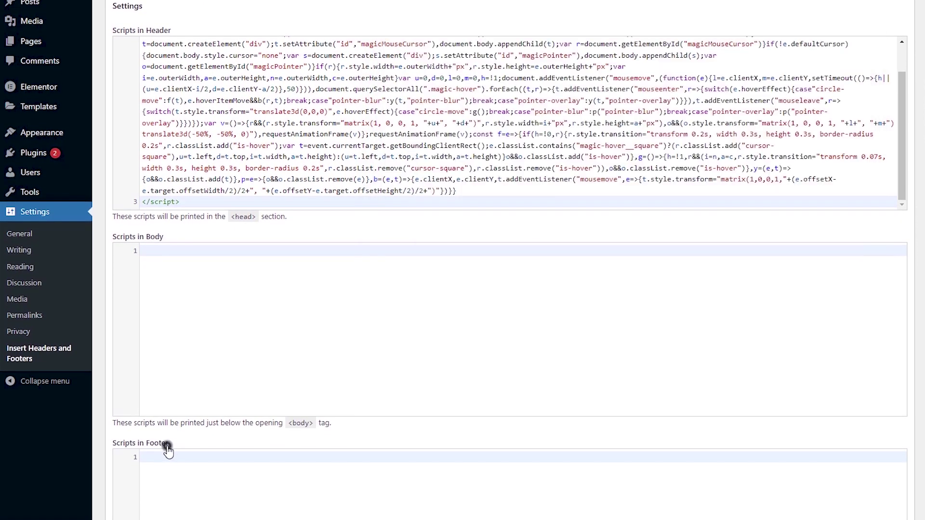
left_click_drag(108, 444, 171, 442)
scroll(178, 442, "down", 5)
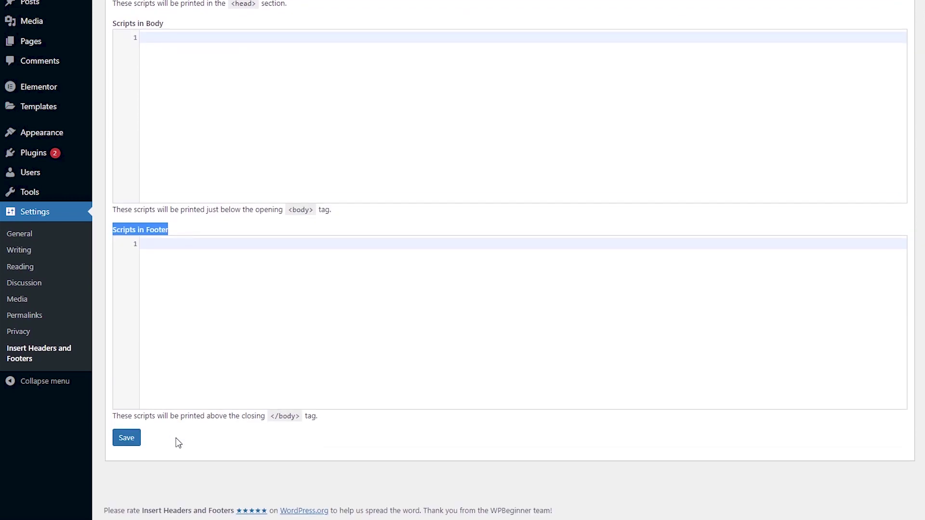
left_click(167, 243)
right_click(170, 240)
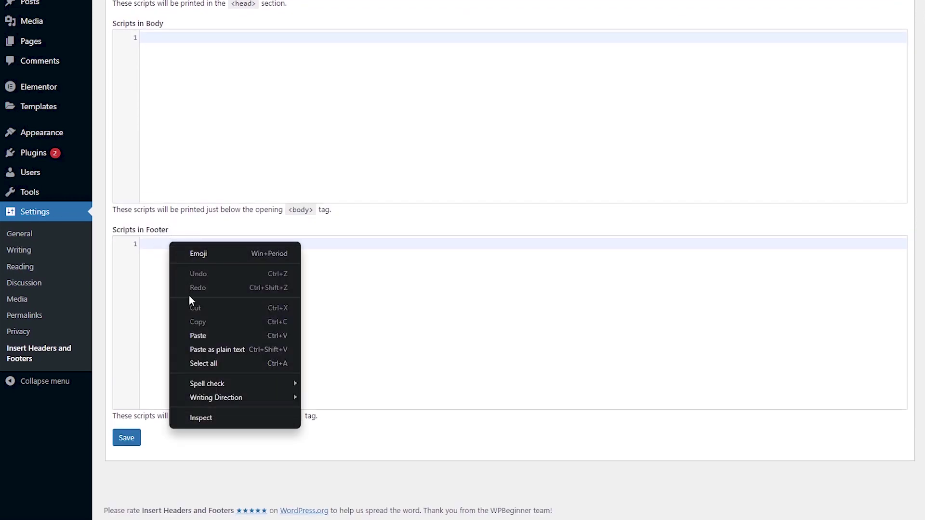
left_click(198, 336)
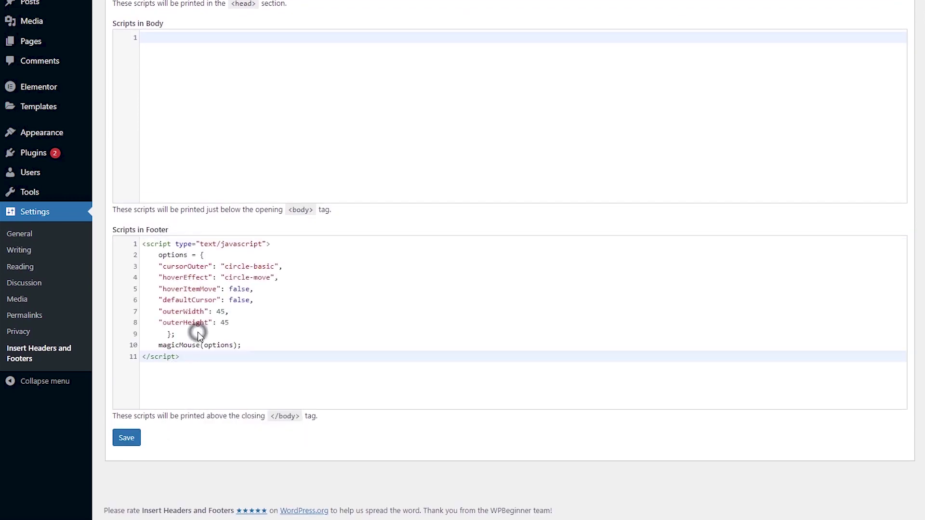
left_click(126, 440)
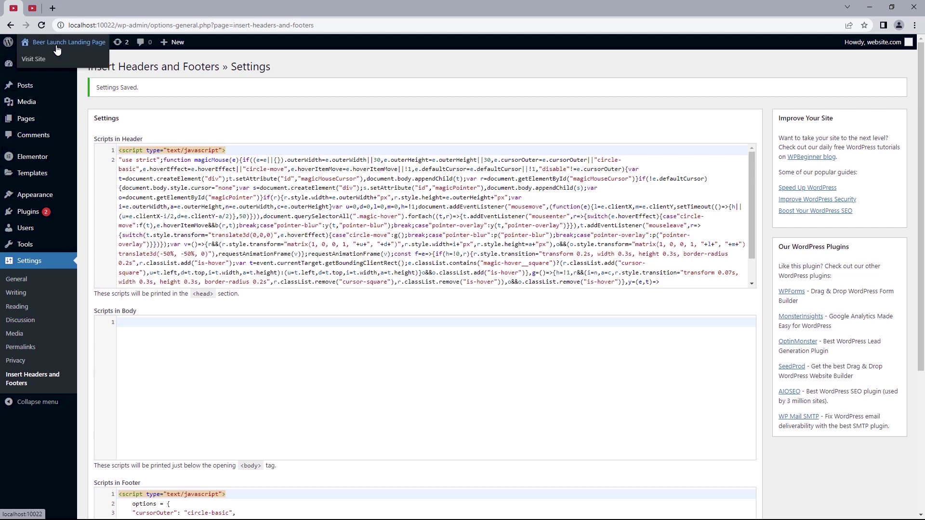
- Visit the Beer Launch Landing Page, then open it in the Astra theme Customizer
left_click(54, 60)
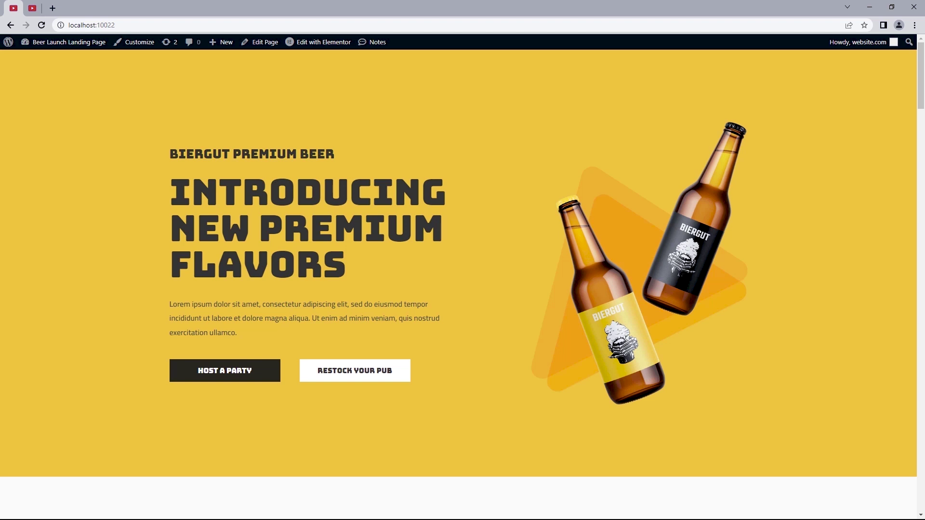
left_click(131, 46)
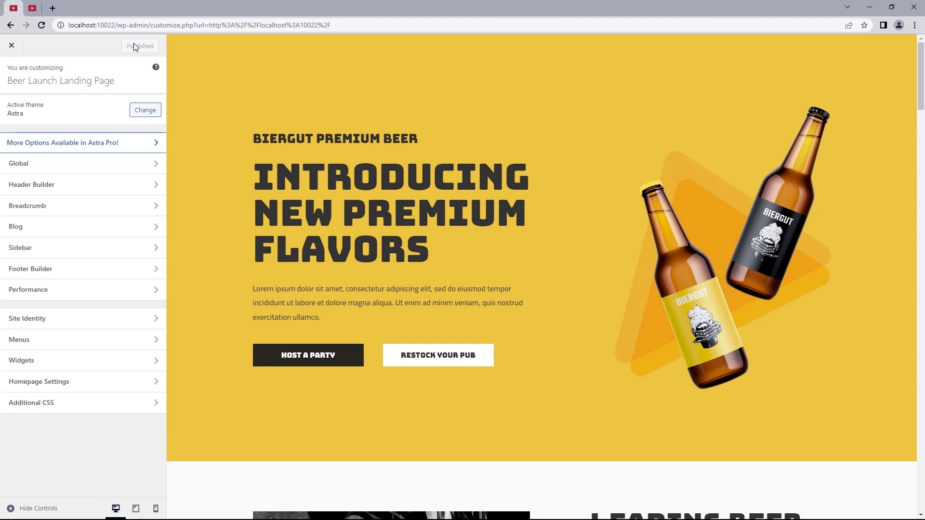
- Copy the 31-line MagicMouse CSS from Notepad into the Customizer's Additional CSS editor
left_click(69, 407)
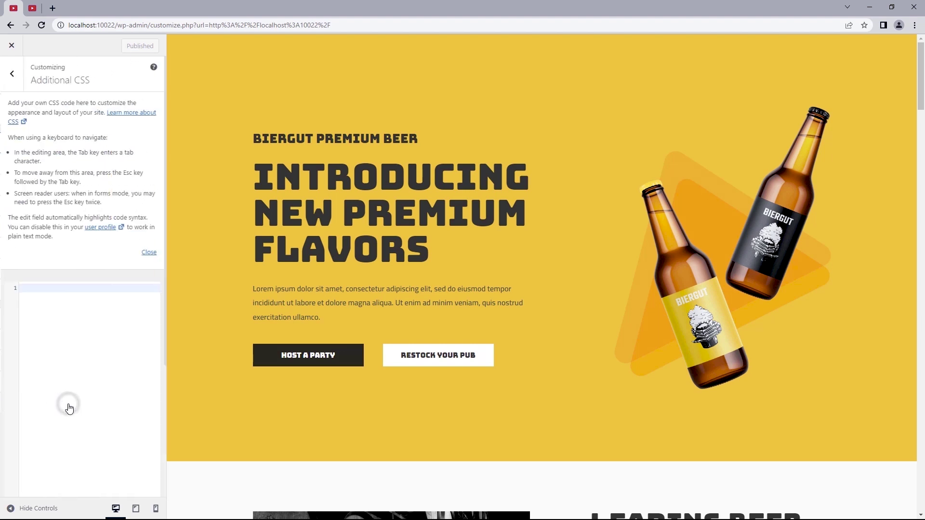
left_click(148, 252)
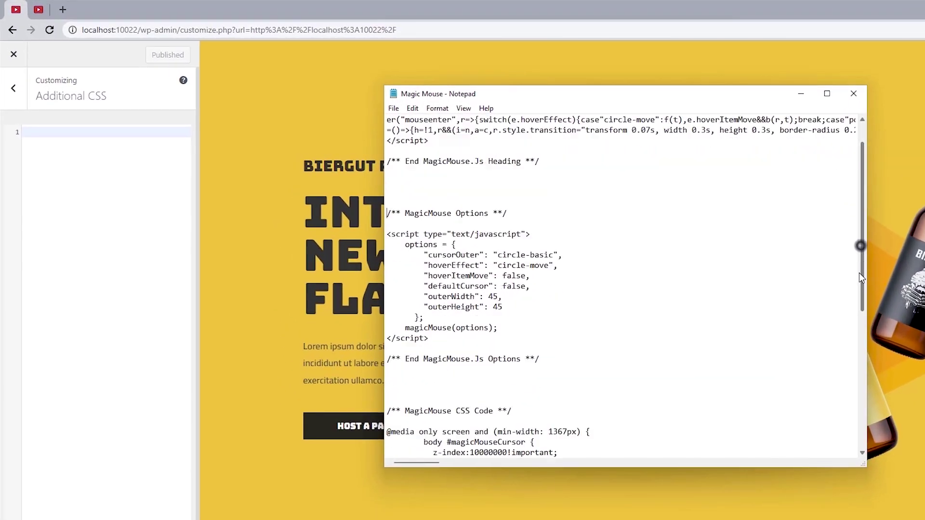
left_click_drag(716, 227, 713, 300)
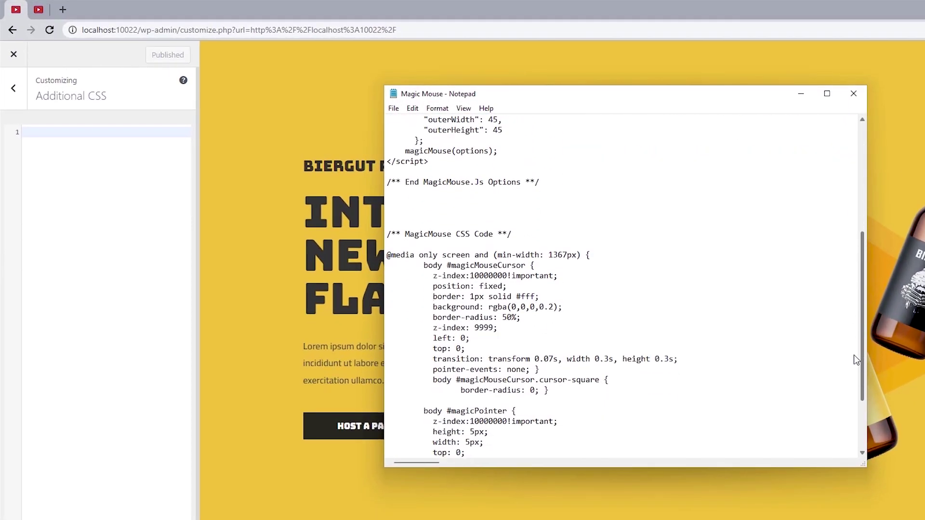
left_click_drag(856, 361, 855, 398)
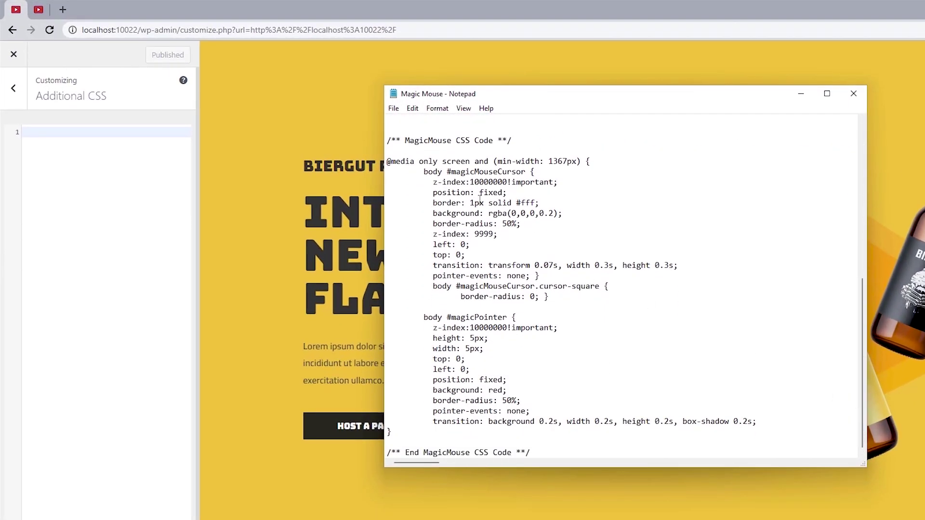
left_click_drag(387, 141, 529, 452)
right_click(512, 412)
left_click(525, 443)
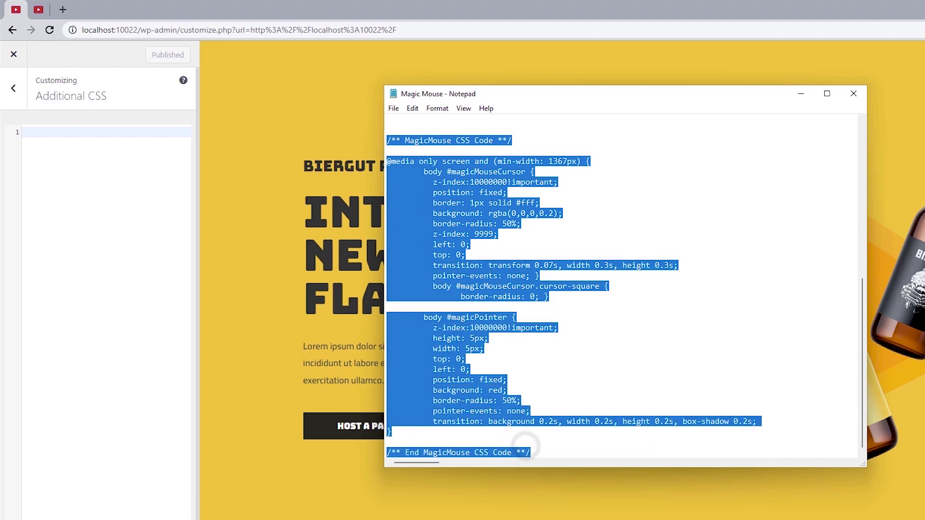
right_click(53, 133)
left_click(88, 226)
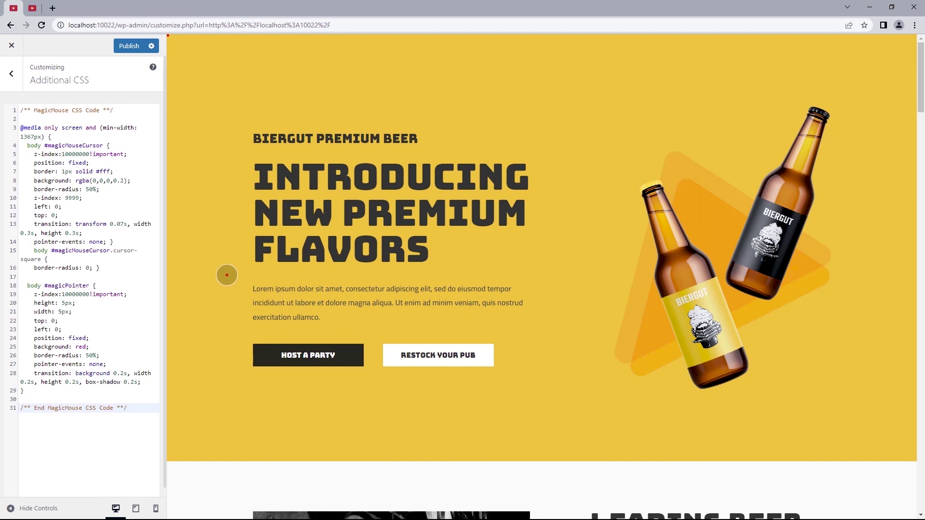
- Visit the live front page and open Elementor's Site Settings for it
left_click(33, 9)
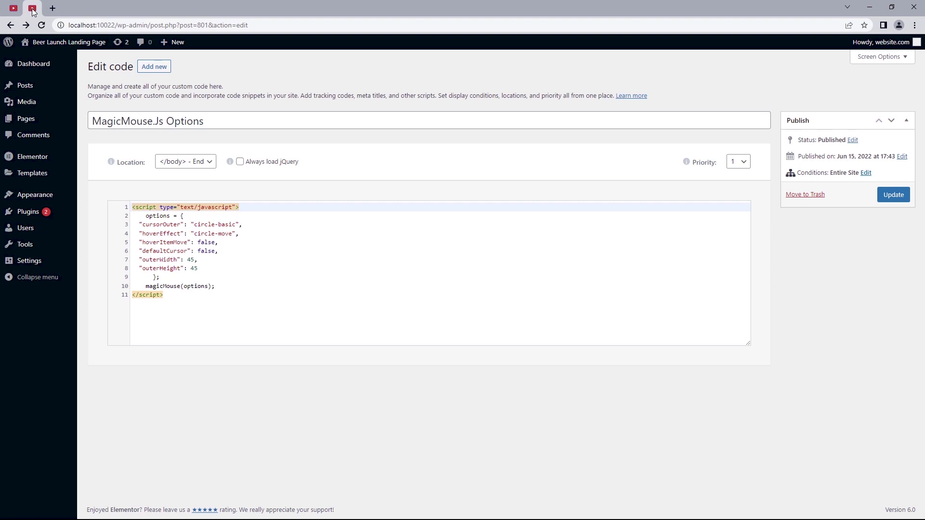
mouse_move(48, 43)
left_click(41, 59)
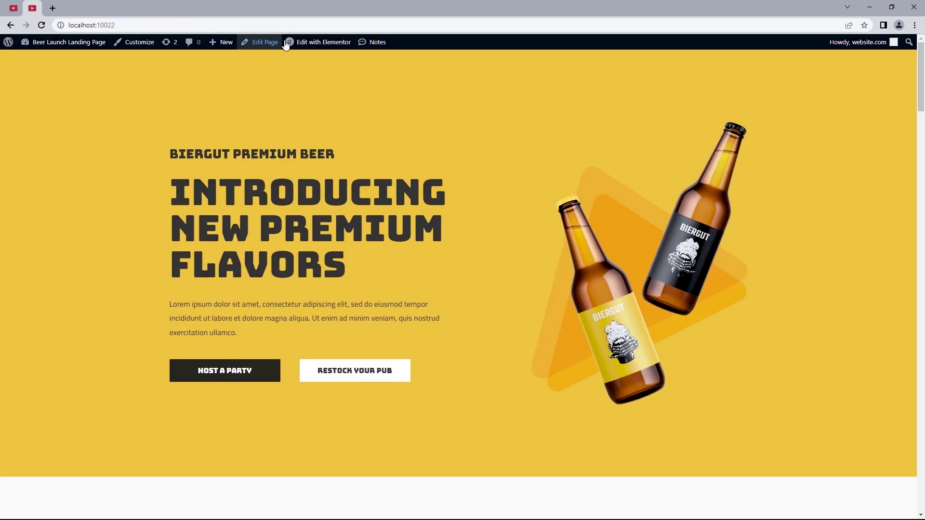
mouse_move(303, 42)
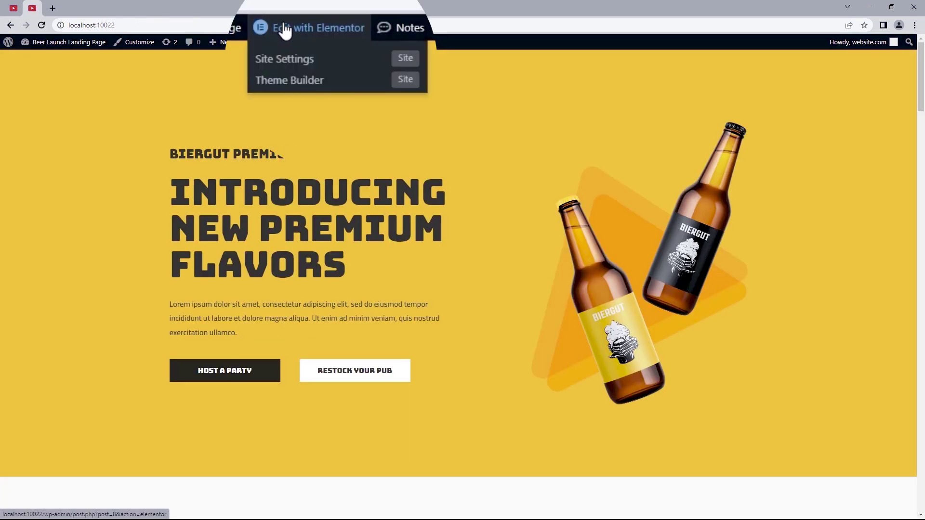
left_click(306, 67)
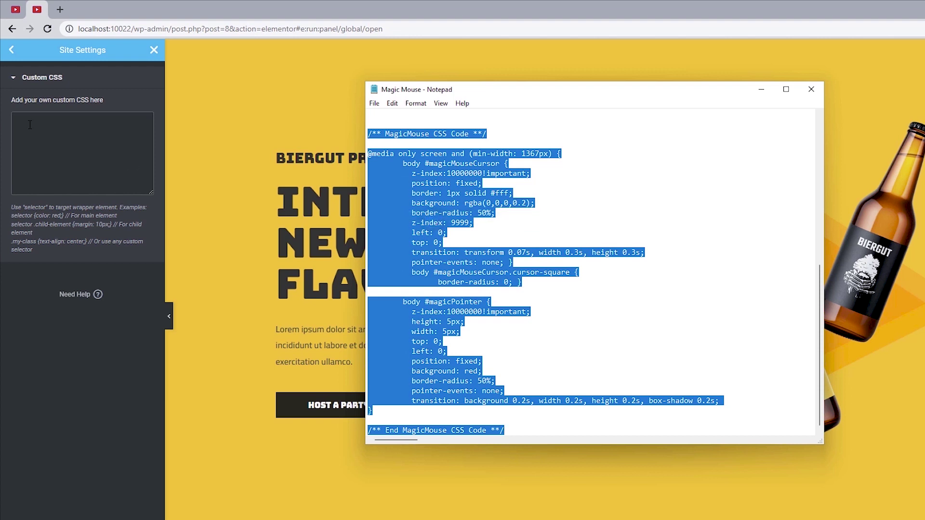
- Paste the MagicMouse CSS into Elementor's site-wide Custom CSS box
left_click(25, 119)
right_click(27, 123)
left_click(62, 208)
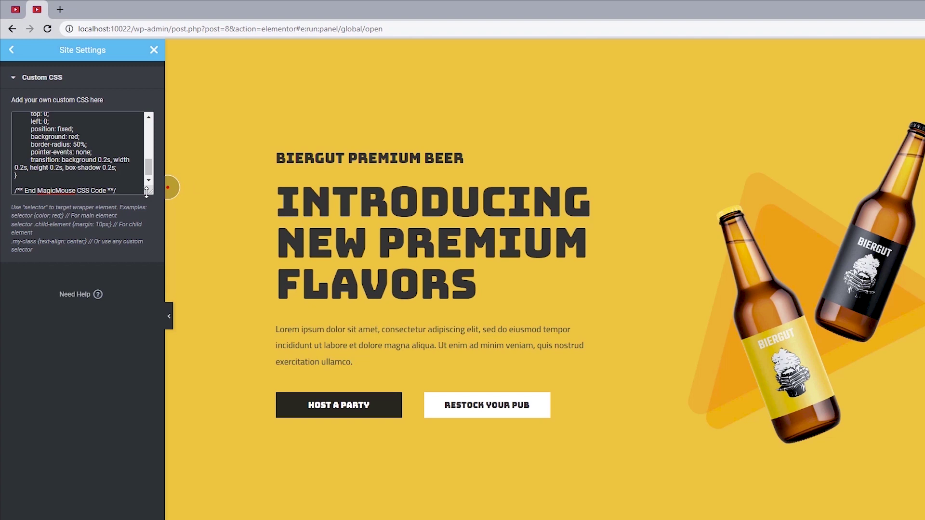
- Enlarge the Custom CSS box and locate the #magicMouseCursor and #magicPointer rules
left_click_drag(146, 192, 151, 519)
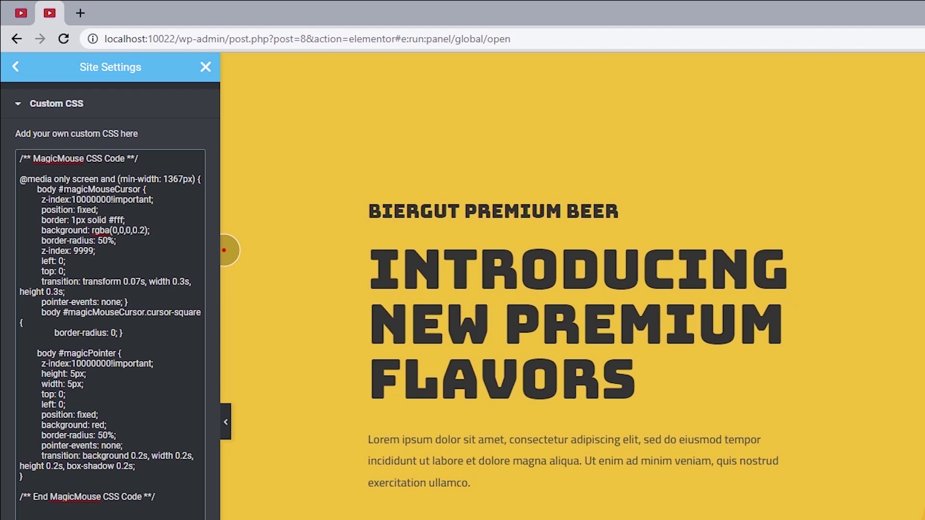
left_click_drag(58, 190, 140, 190)
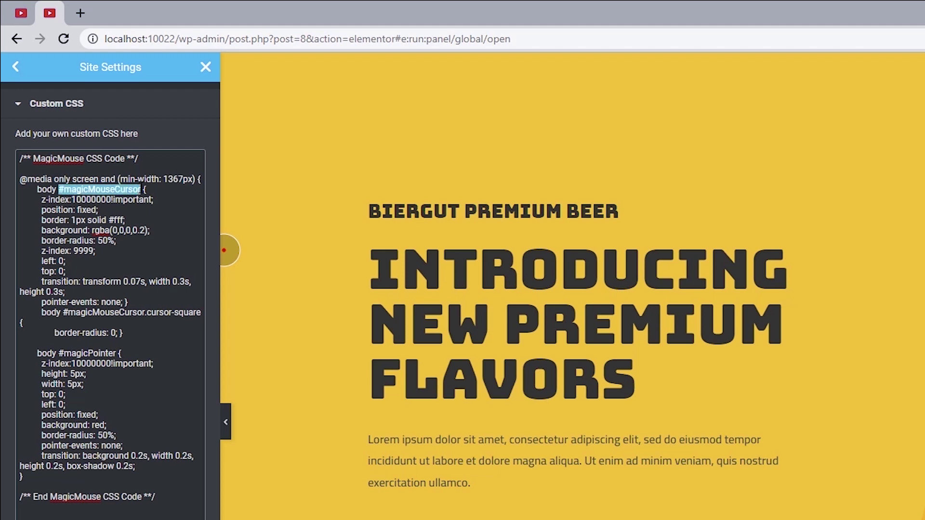
left_click(60, 351)
left_click_drag(59, 353, 117, 353)
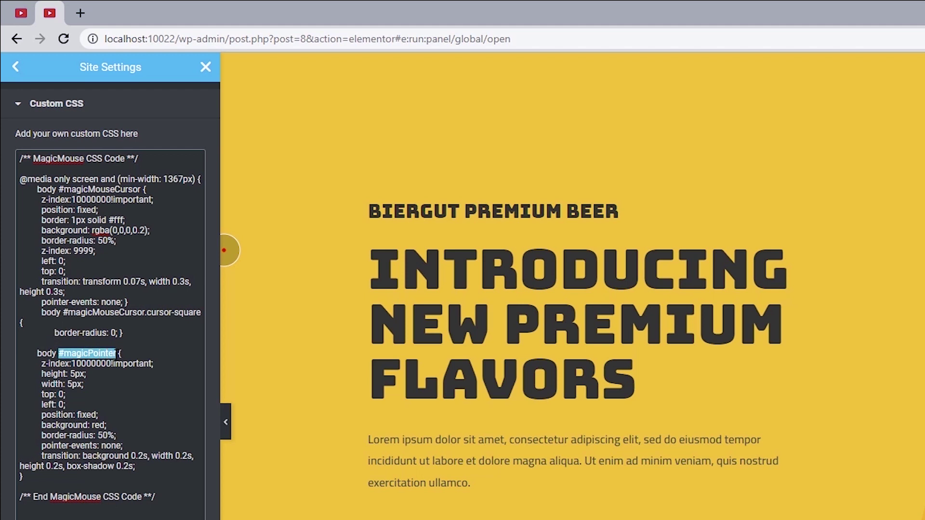
left_click(155, 191)
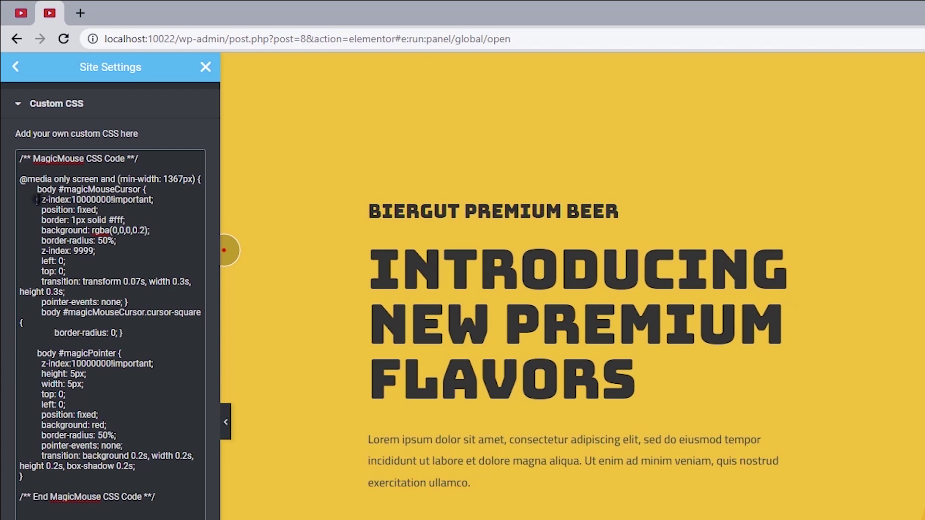
- Change the cursor ring's border width from 1px to 2px, briefly testing 10px
left_click(42, 210)
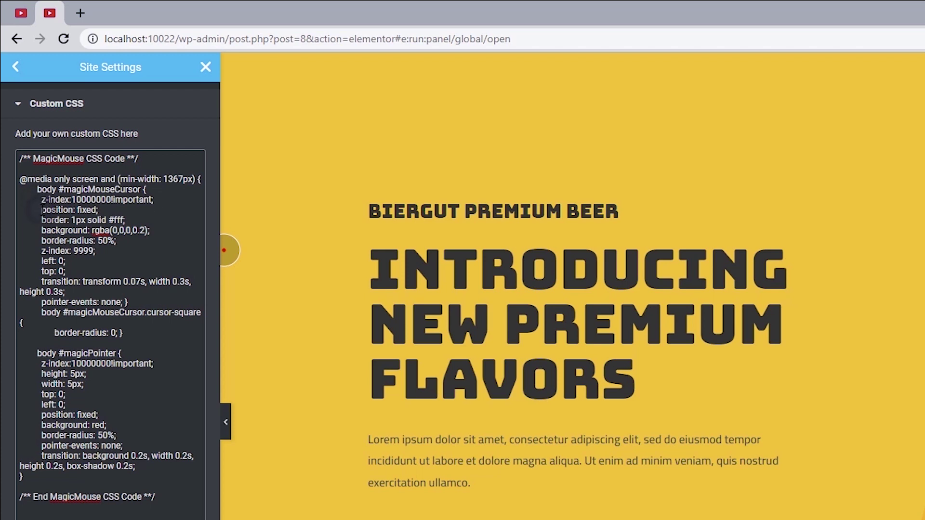
left_click(42, 220)
left_click(76, 221)
key("BackSpace")
type("2")
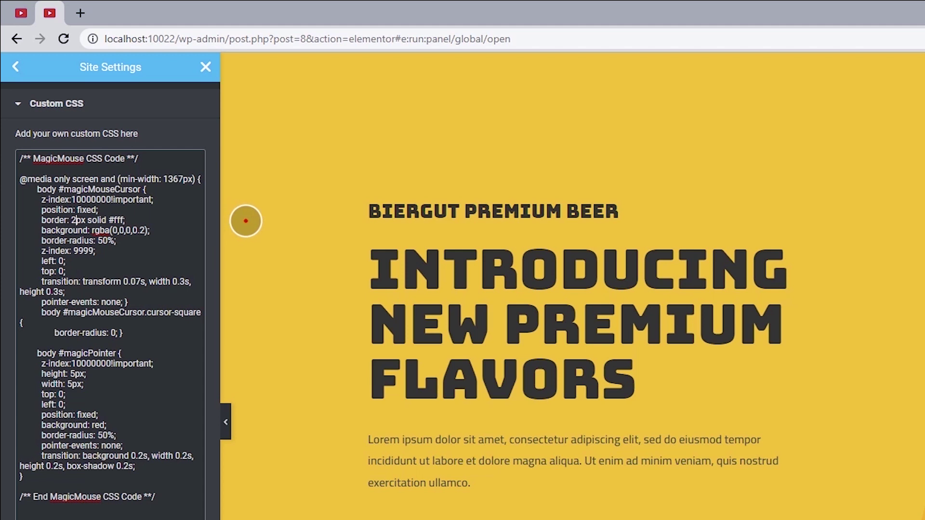
key("BackSpace")
type("10")
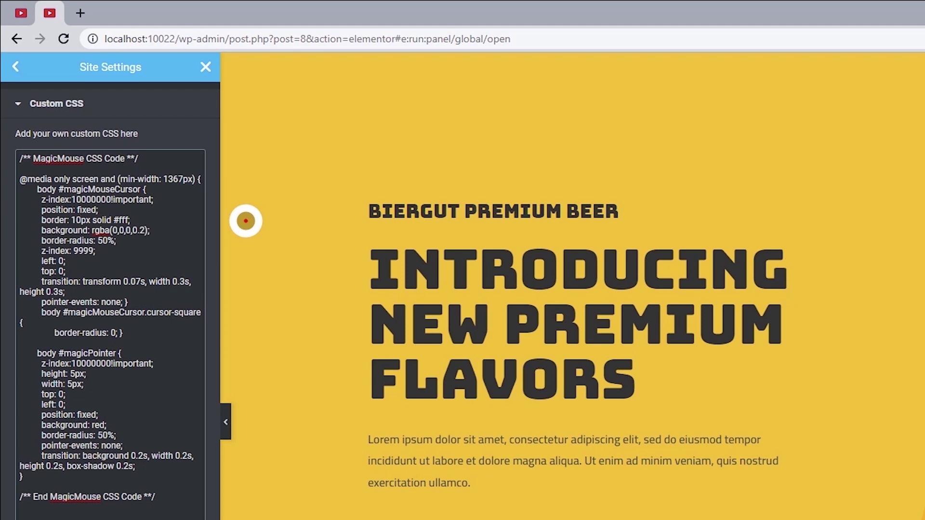
key("BackSpace")
key("BackSpace")
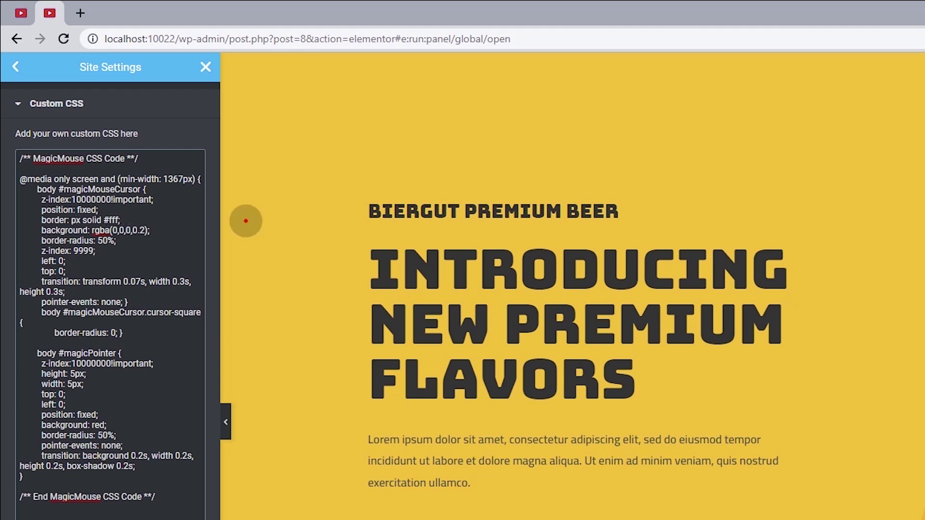
type("2")
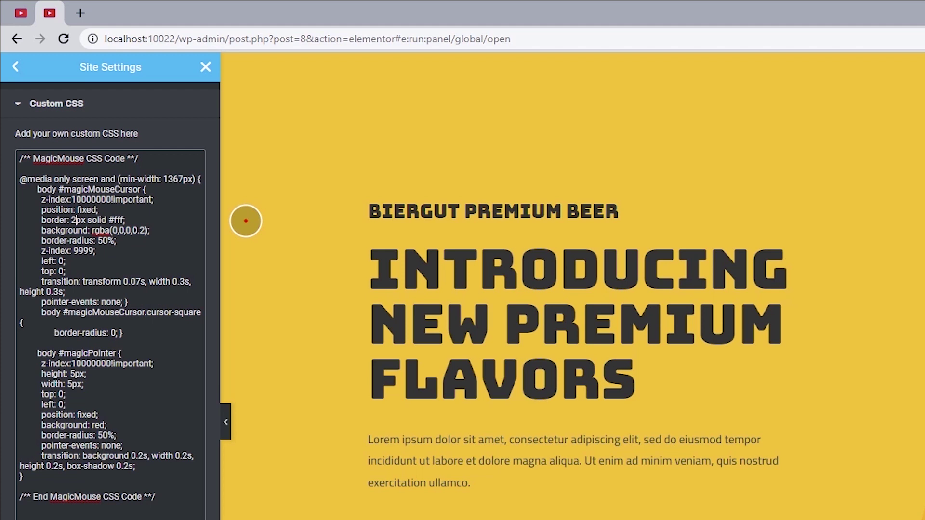
- Replace the ring's #fff border colour with black, then white, and finally #FFF
key("Left")
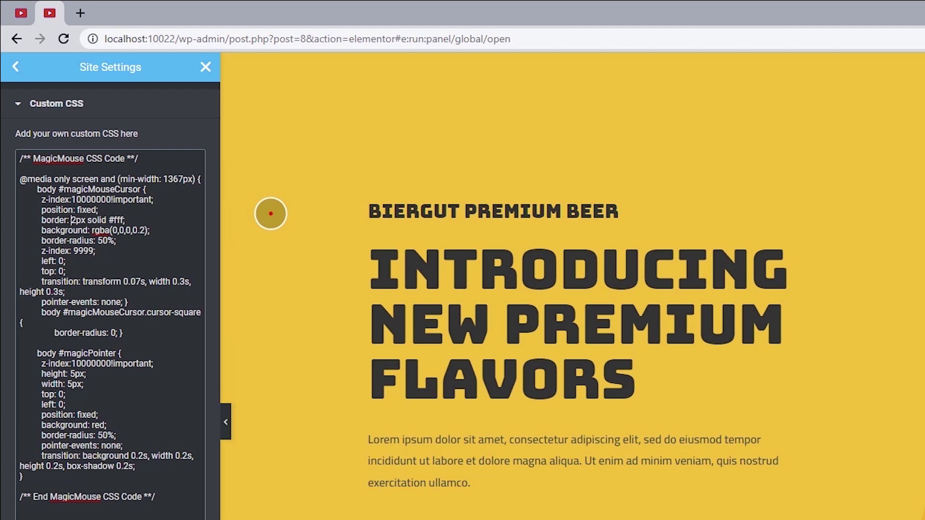
double_click(118, 219)
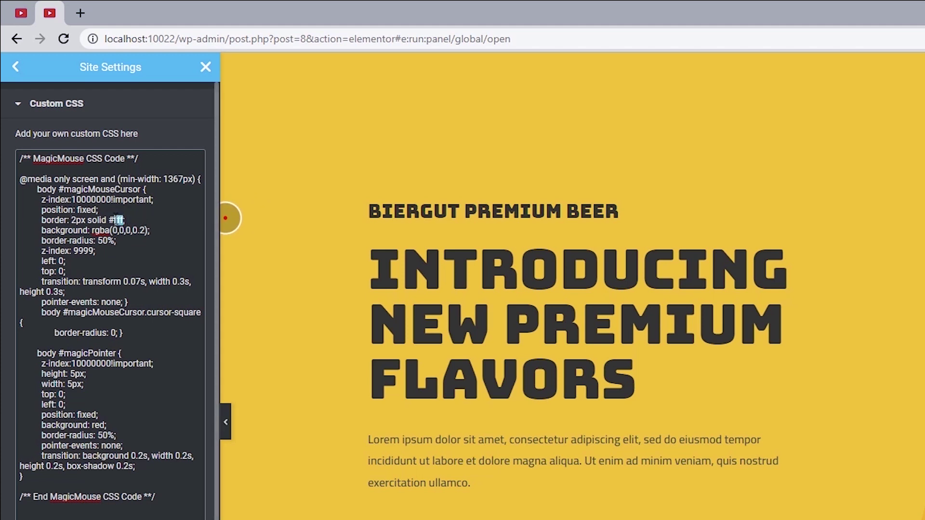
left_click_drag(118, 220, 109, 220)
type("black")
key("BackSpace")
key("BackSpace")
key("BackSpace")
key("BackSpace")
key("BackSpace")
type("white")
key("BackSpace")
key("BackSpace")
key("BackSpace")
key("BackSpace")
key("BackSpace")
type("#FFF")
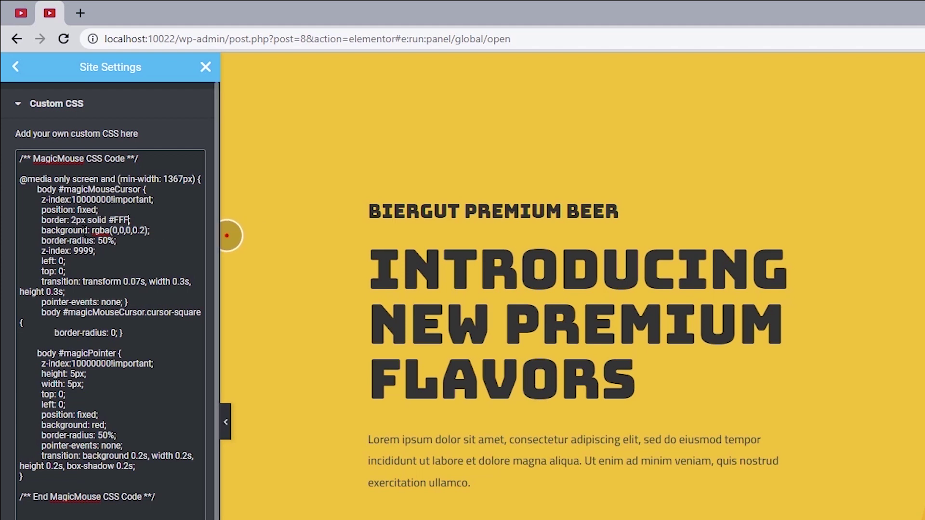
- Change the cursor circle's background from rgba(0,0,0,0.2) to rgba(0,0,0,0.1)
left_click_drag(40, 230, 152, 230)
key("BackSpace")
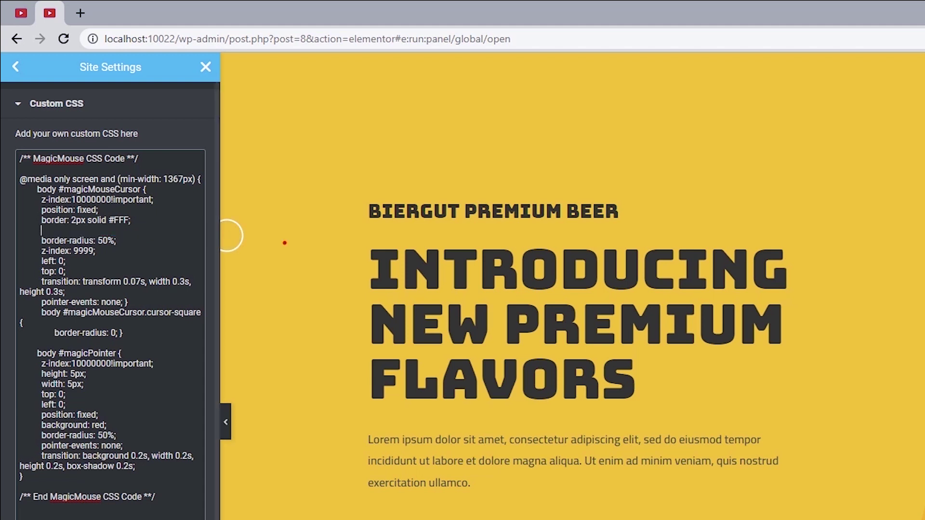
key("ctrl+z")
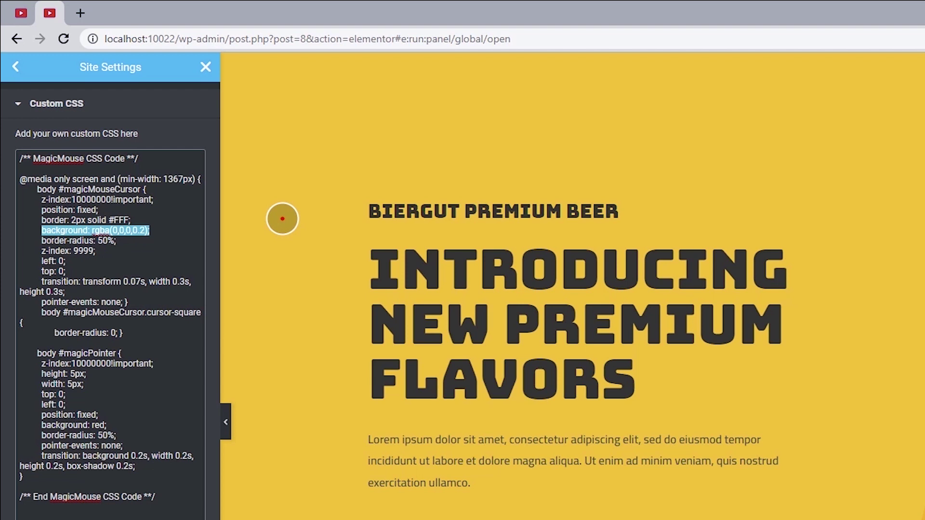
key("Right")
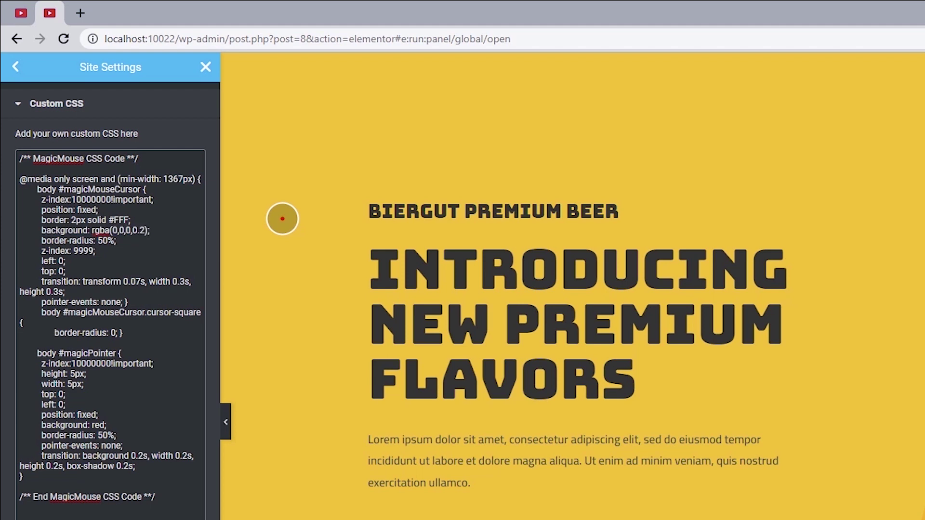
key("BackSpace")
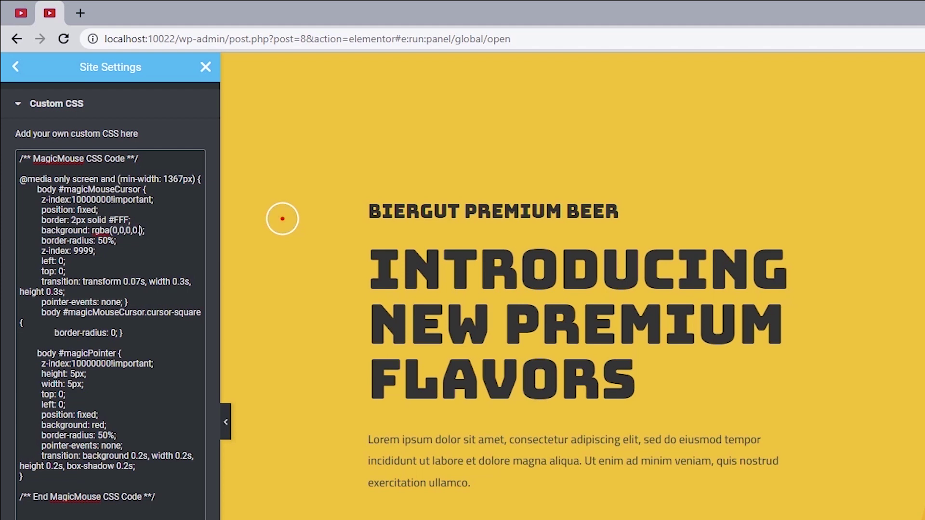
type("1")
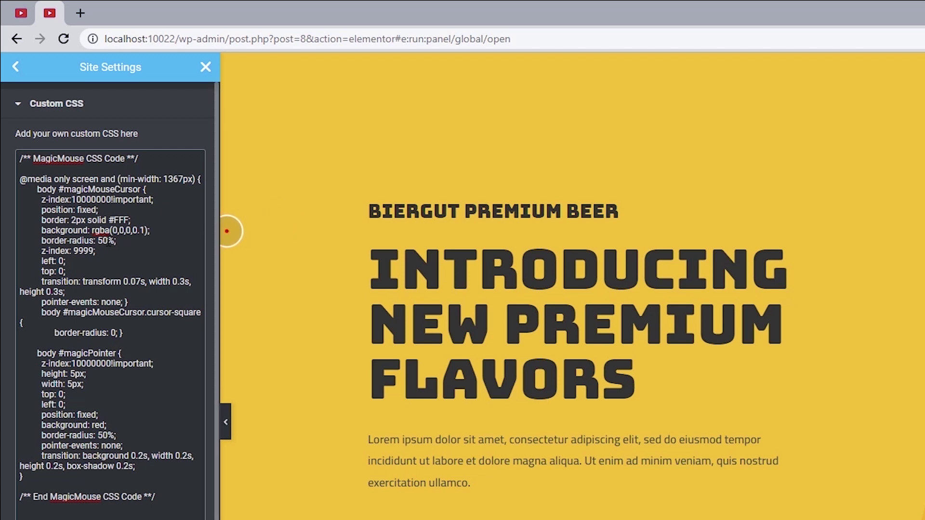
- Set the #magicMouseCursor border-radius back to 50%
left_click(103, 240)
key("BackSpace")
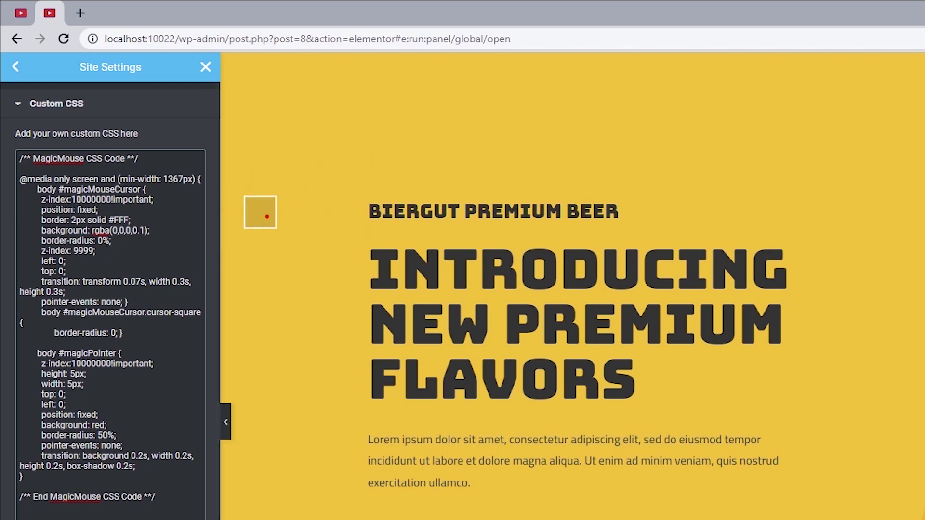
type("5")
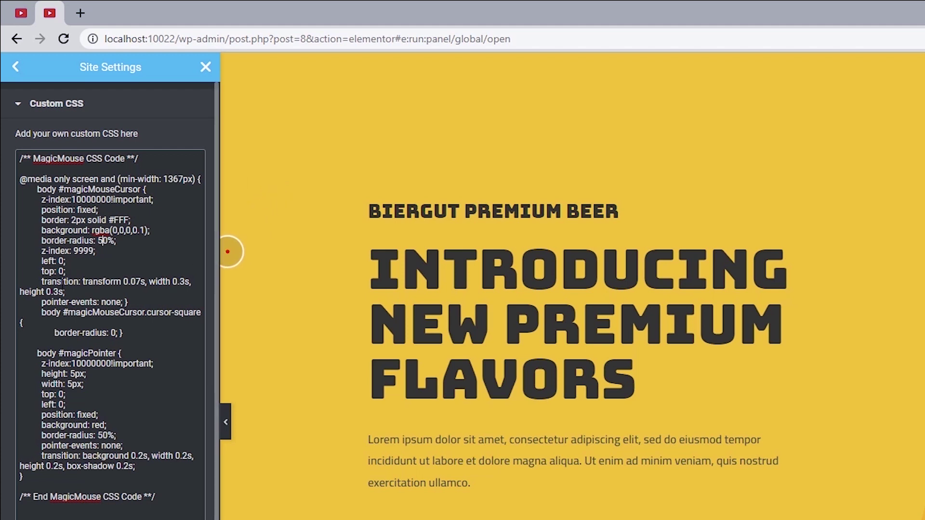
- Shorten the ring's transform transition duration from 0.07s to 0.05s
left_click_drag(41, 281, 76, 283)
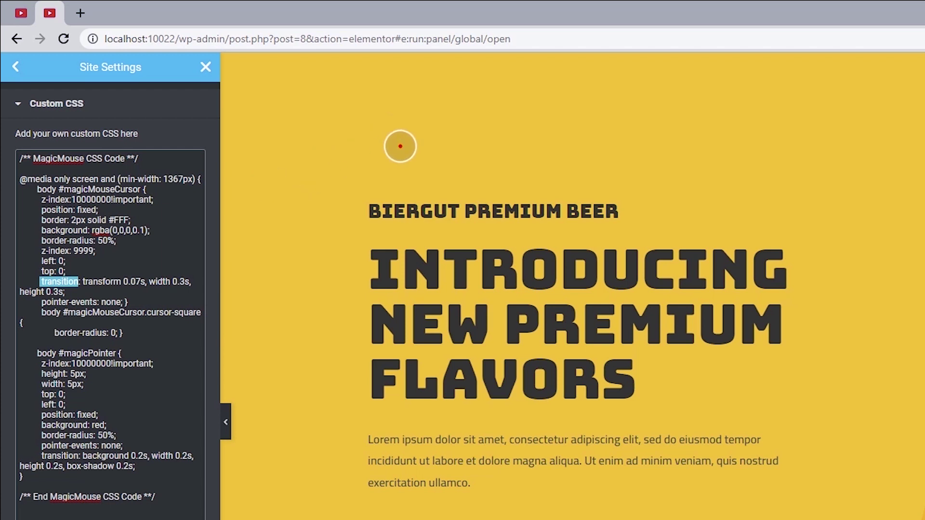
left_click_drag(124, 282, 140, 278)
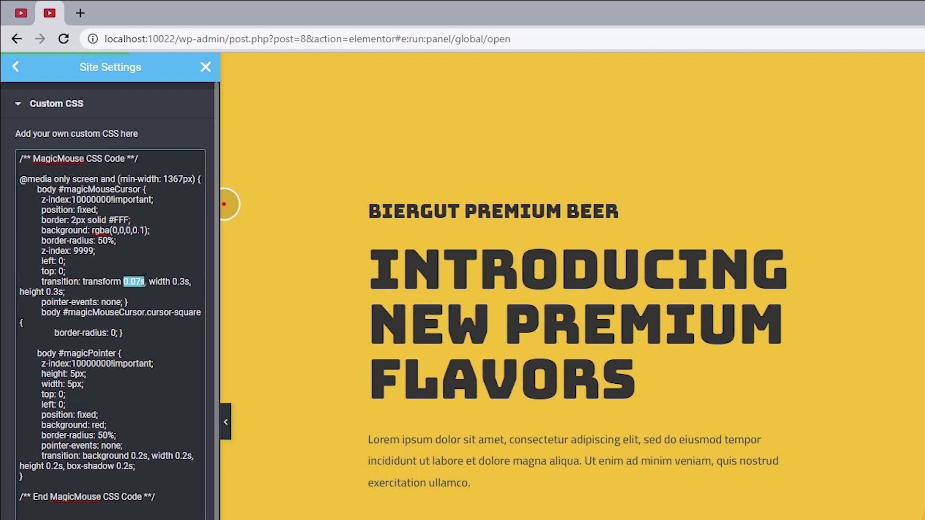
left_click(126, 281)
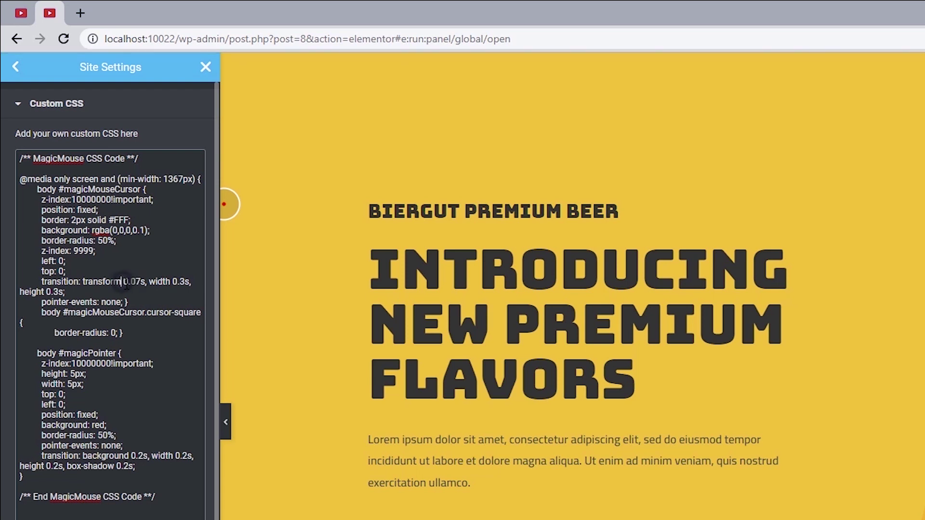
type("1")
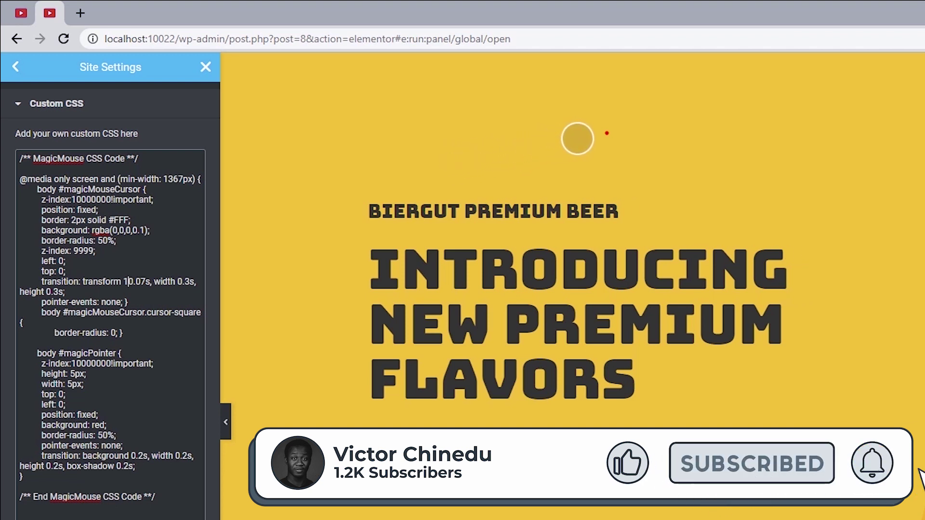
key("BackSpace")
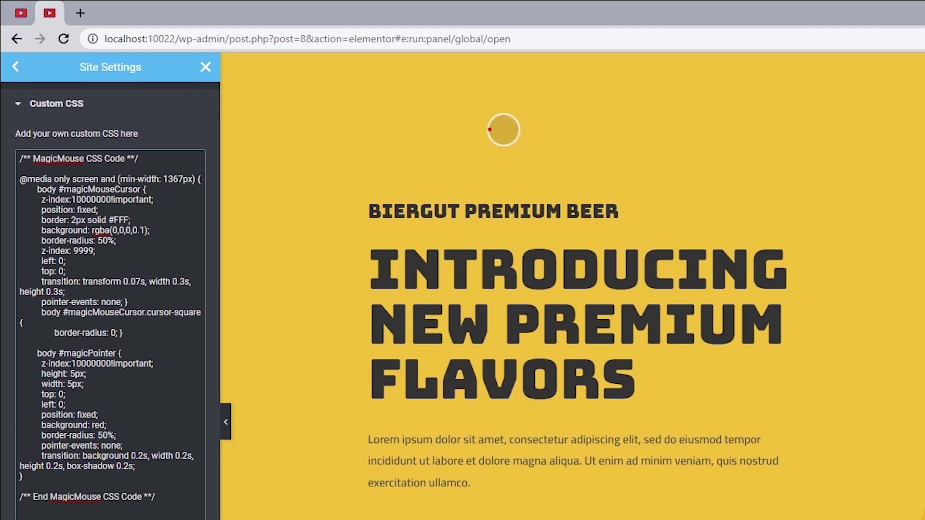
key("BackSpace")
type("5")
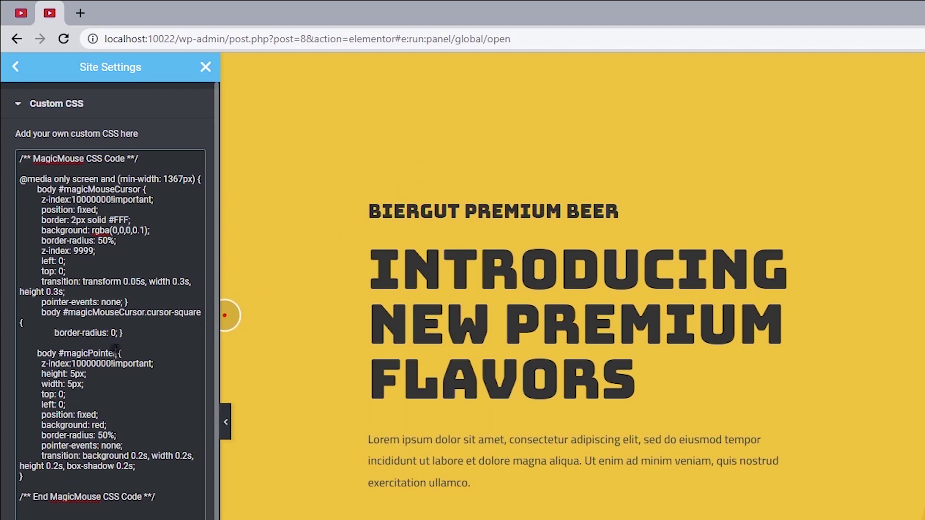
- Try 10px for the #magicPointer height and width, then keep both at 5px
left_click_drag(116, 353, 59, 353)
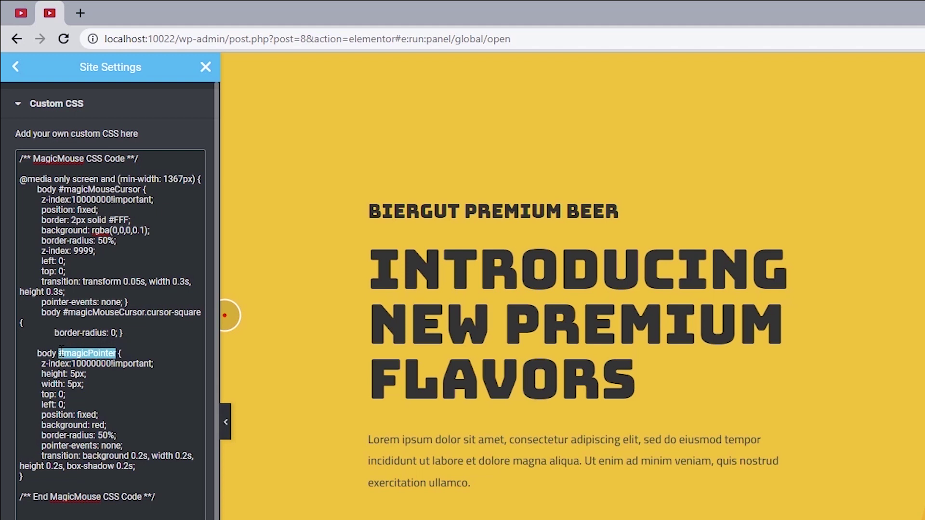
left_click(73, 364)
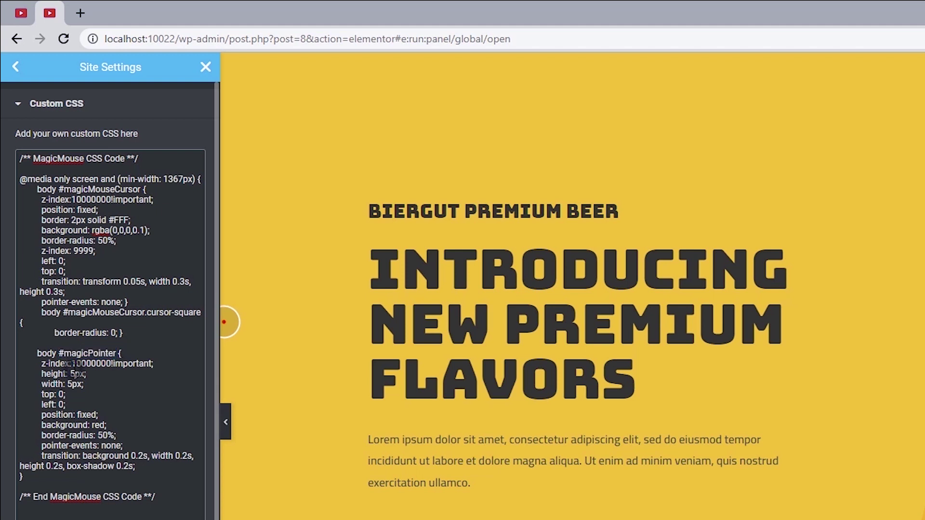
left_click(76, 374)
key("BackSpace")
type("10")
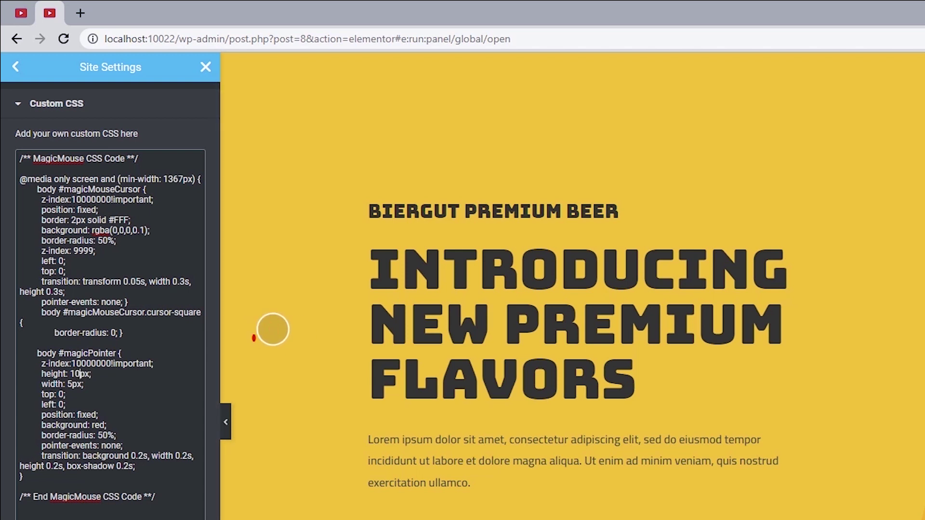
double_click(50, 384)
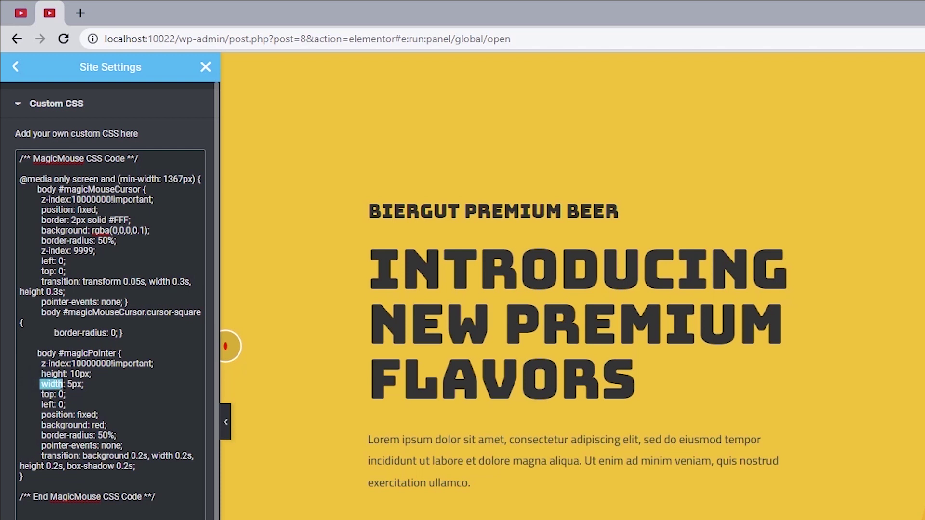
double_click(69, 384)
type("10")
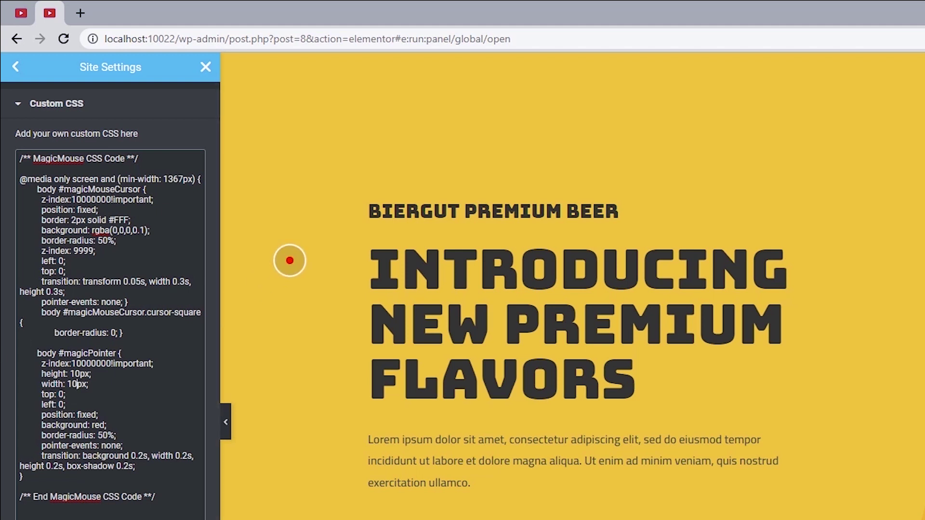
key("BackSpace")
key("BackSpace")
type("5")
key("Up")
key("BackSpace")
key("BackSpace")
type("5")
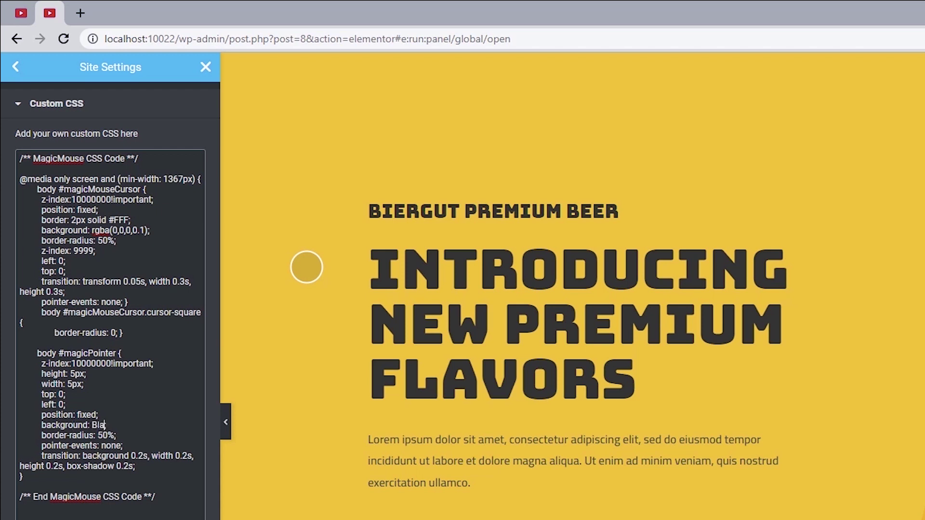
- Give the pointer a #000 background and 0% border-radius, and save the custom CSS
key("ctrl+BackSpace")
key("BackSpace")
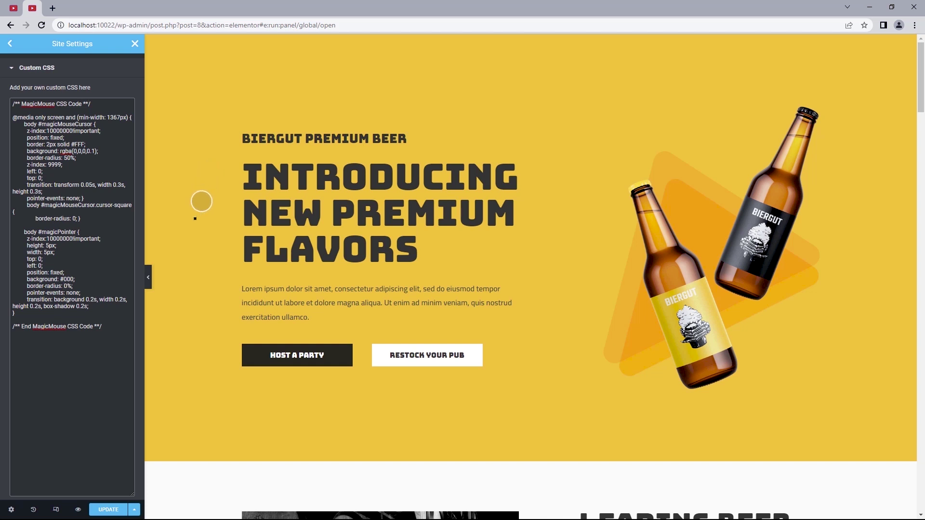
left_click(115, 510)
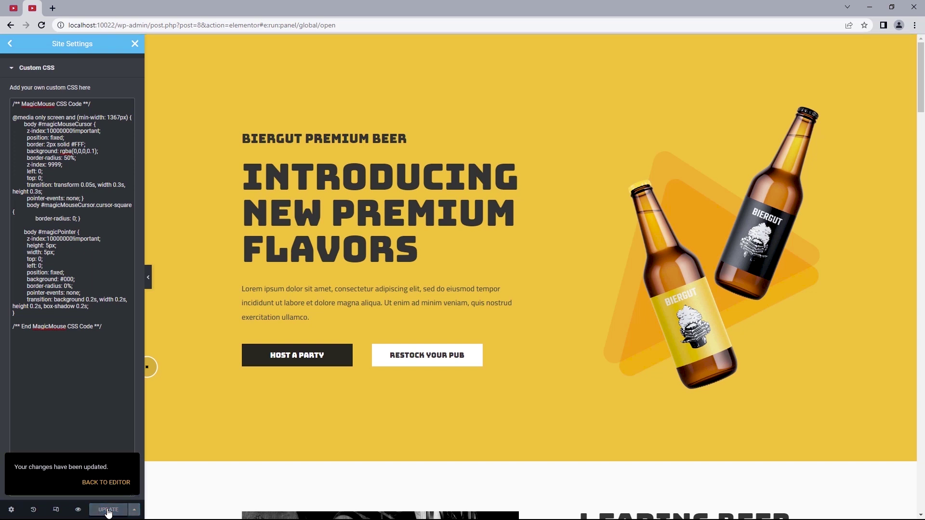
- In the MagicMouse.Js Options snippet, change outerWidth and outerHeight from 45 to 50 and update it
left_click(13, 8)
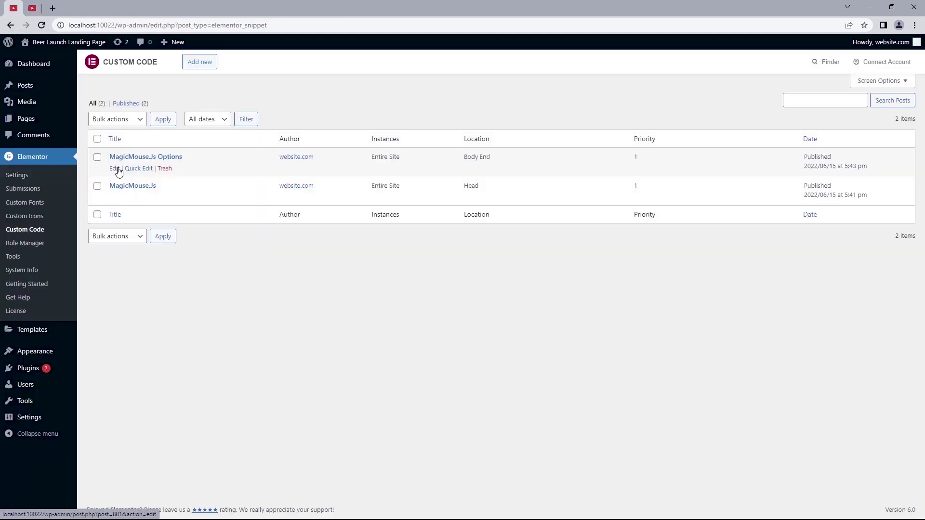
left_click(114, 169)
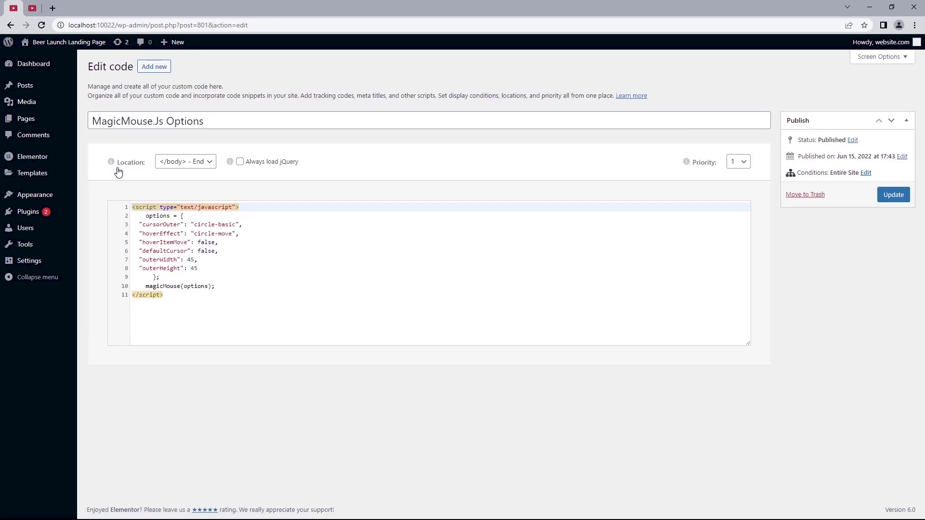
left_click(190, 266)
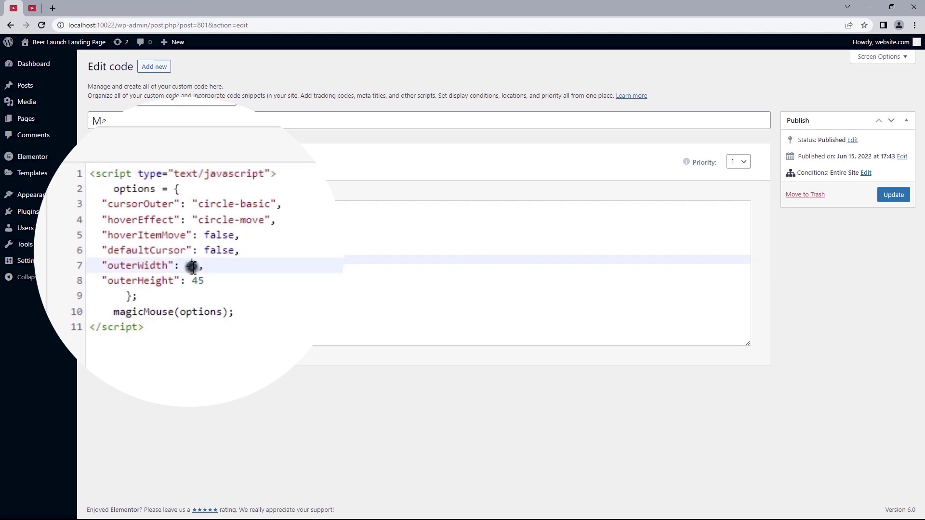
key("BackSpace")
key("Right")
type("0")
key("Down")
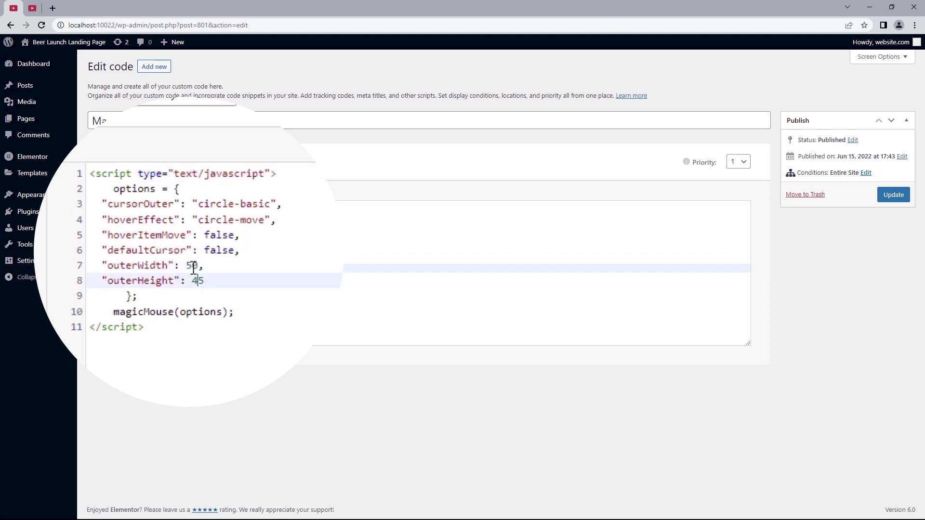
key("BackSpace")
type("0")
left_click(893, 196)
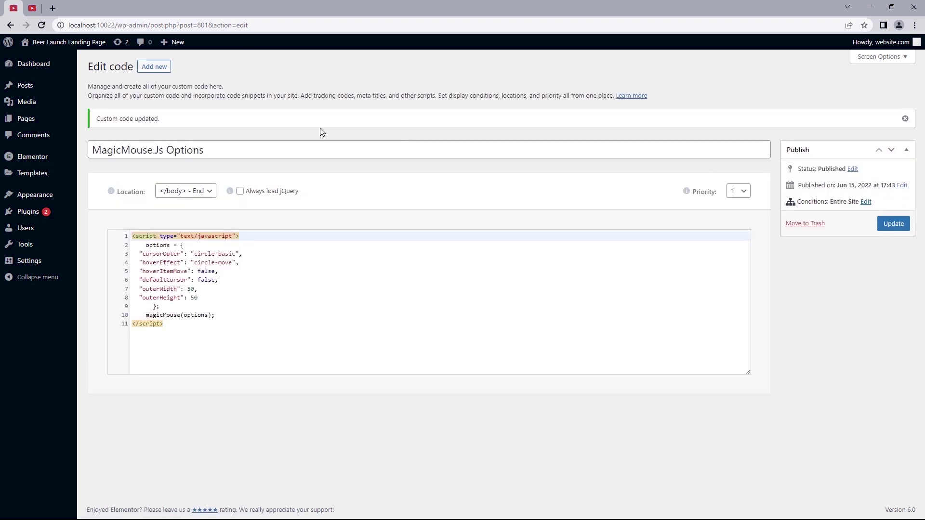
- Visit the live Beer Launch Landing Page and compare its cursor against the Elementor editor
mouse_move(65, 43)
left_click(38, 55)
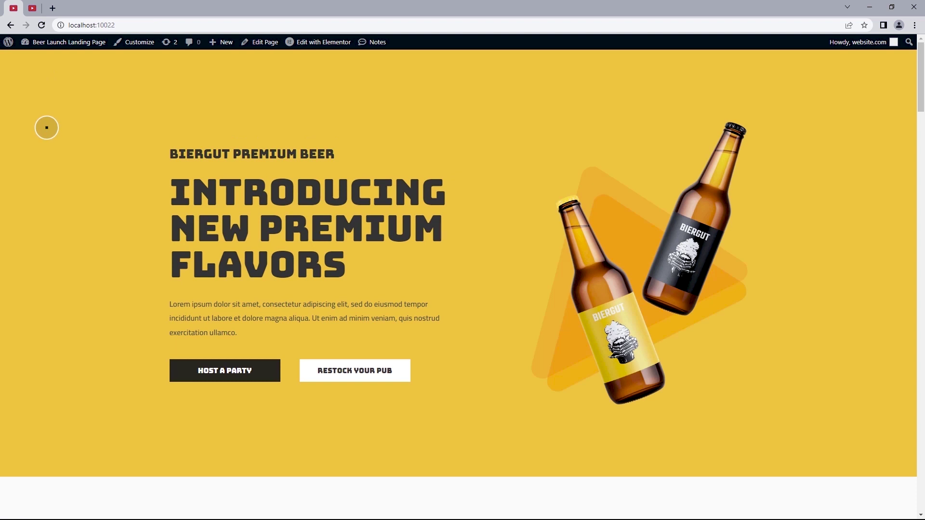
left_click(33, 9)
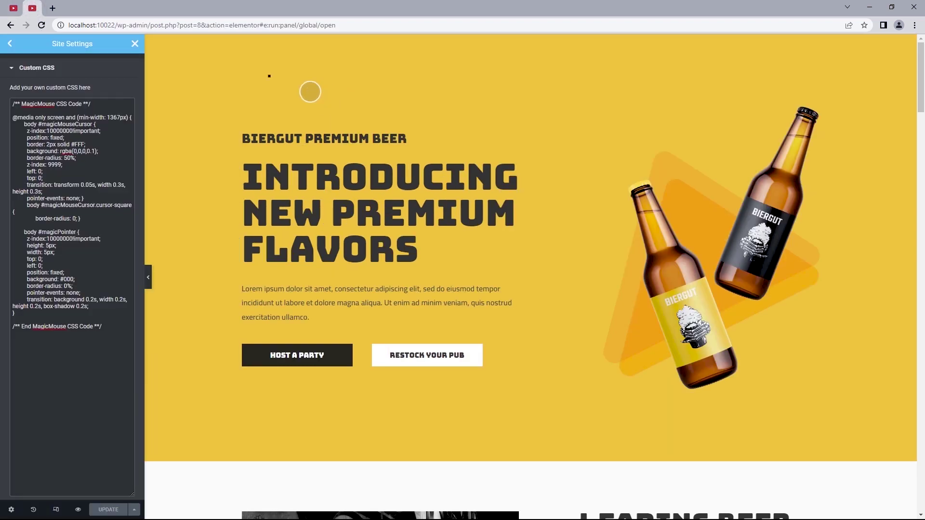
left_click(13, 8)
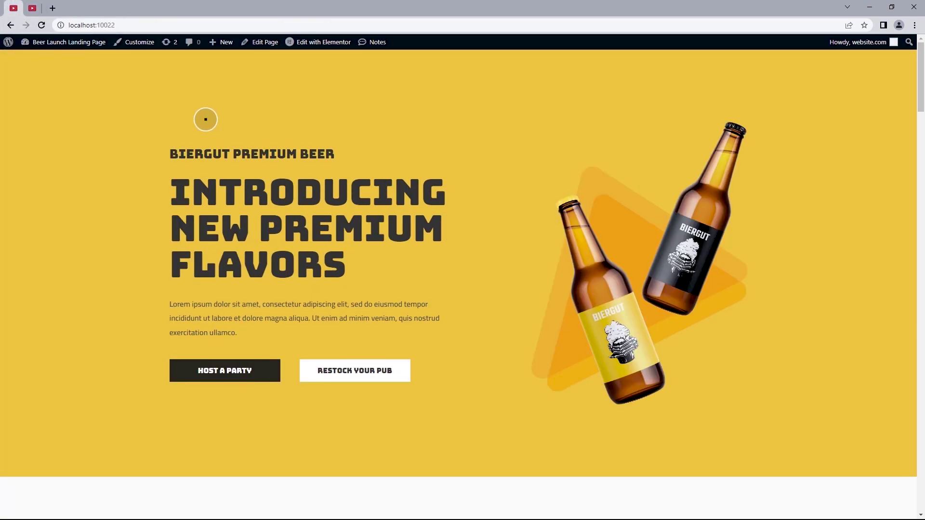
left_click(32, 8)
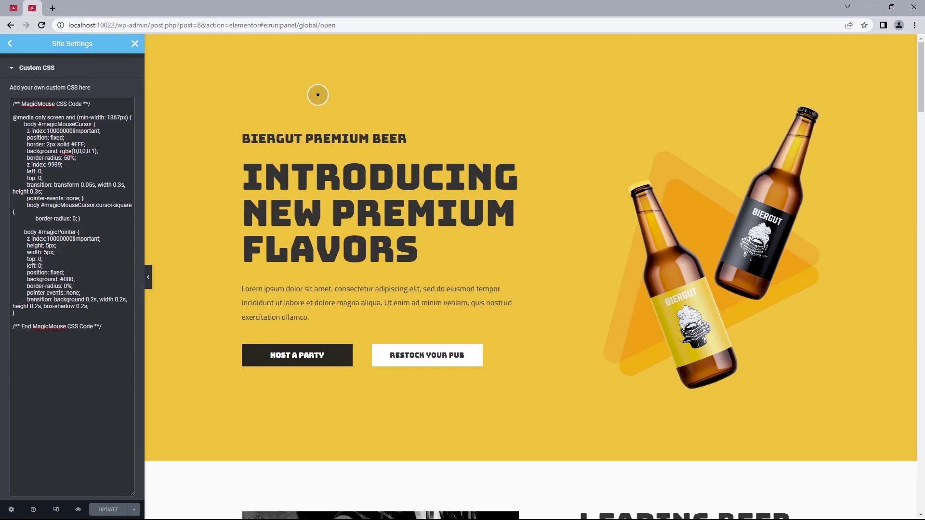
left_click(14, 9)
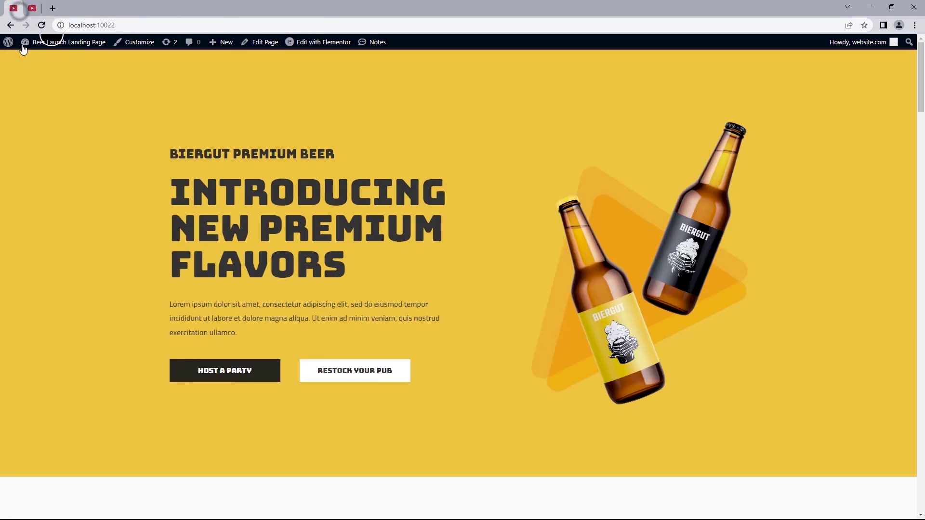